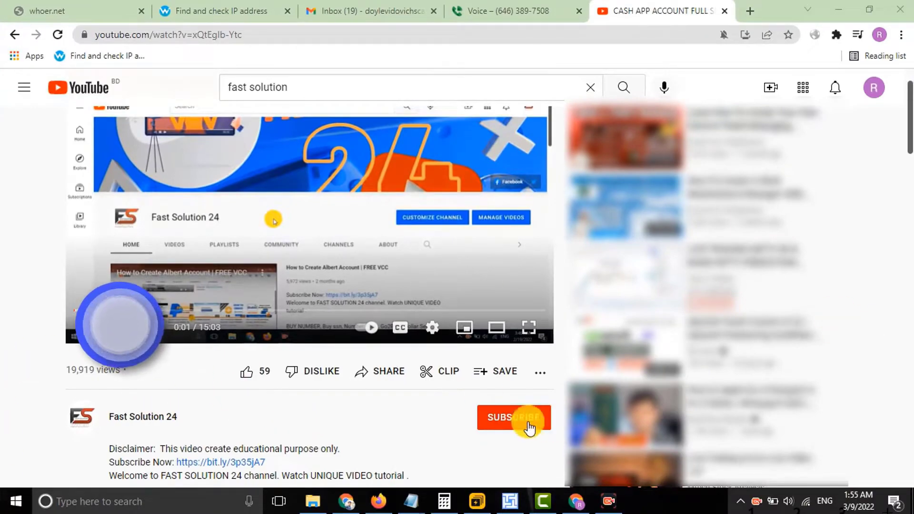
left_click(507, 419)
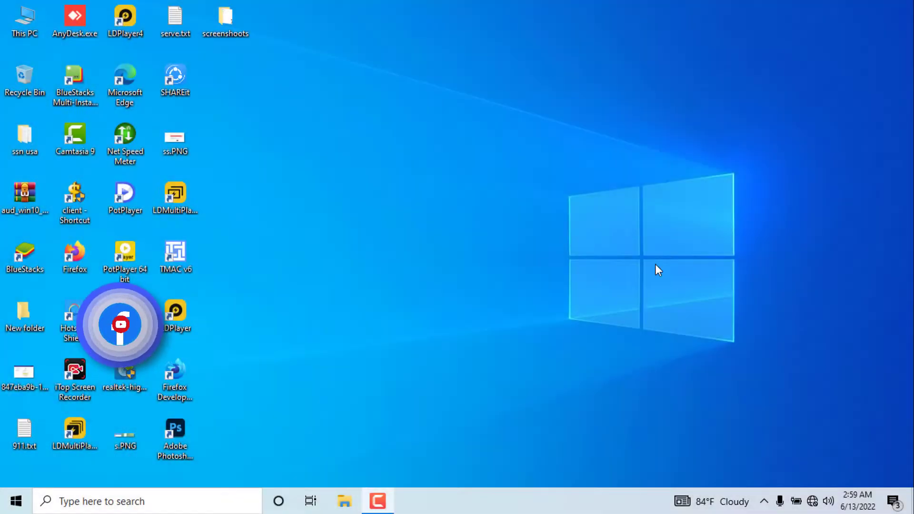
right_click(553, 72)
left_click(595, 111)
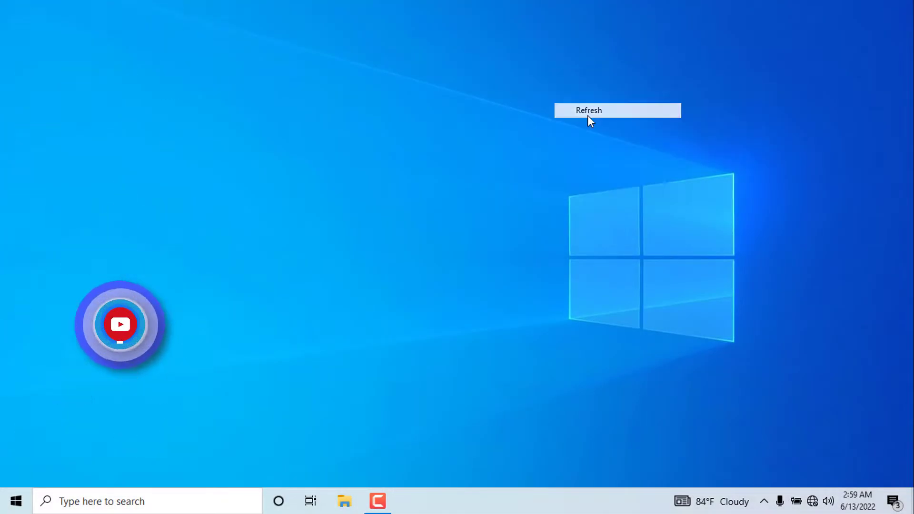
right_click(594, 116)
left_click(683, 156)
left_click(764, 501)
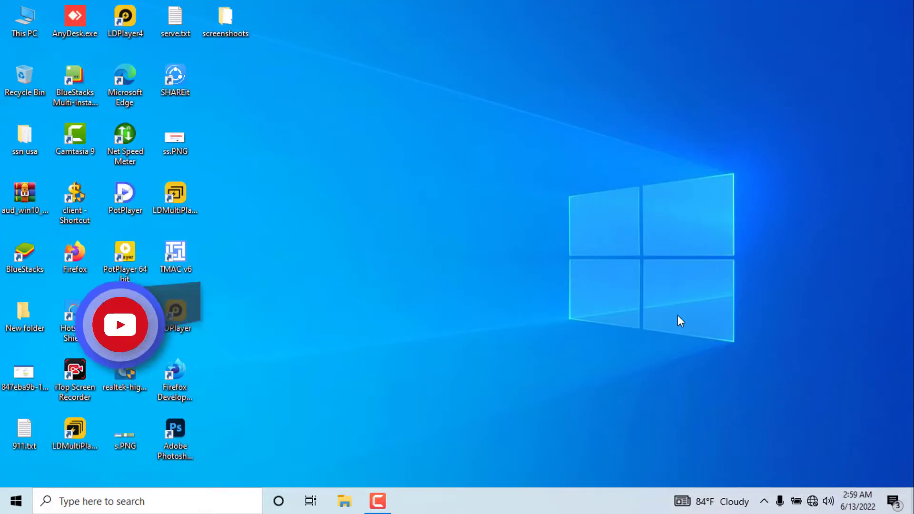
- Open Windows Settings, maximize its window and show the Bluetooth & other devices page under Devices
left_click(16, 501)
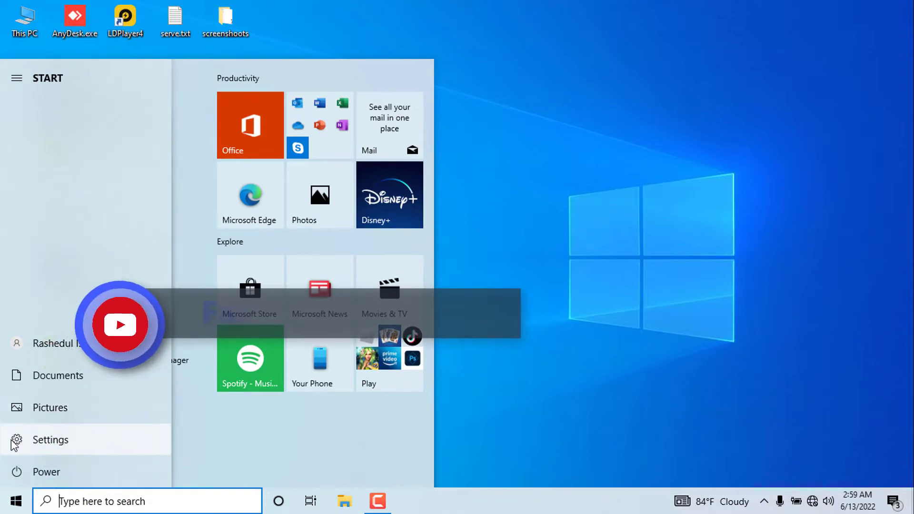
left_click(14, 439)
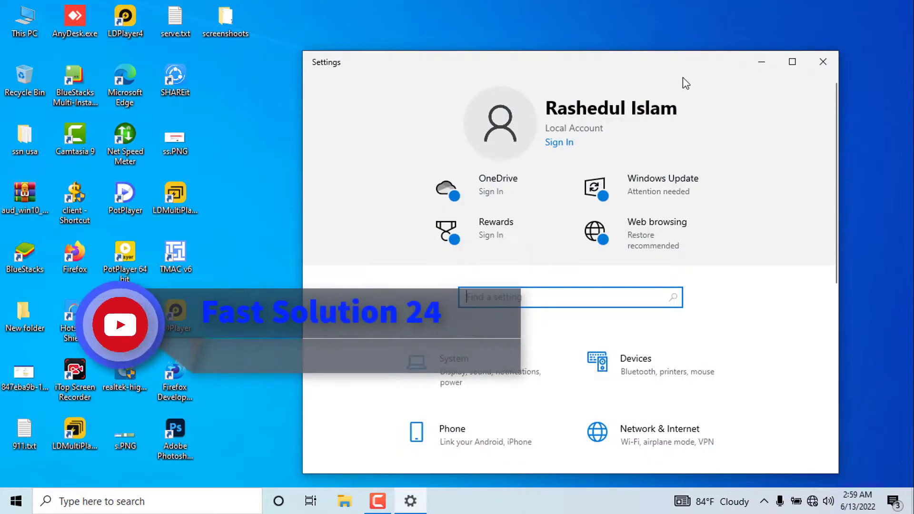
left_click_drag(692, 66, 652, 82)
left_click(753, 77)
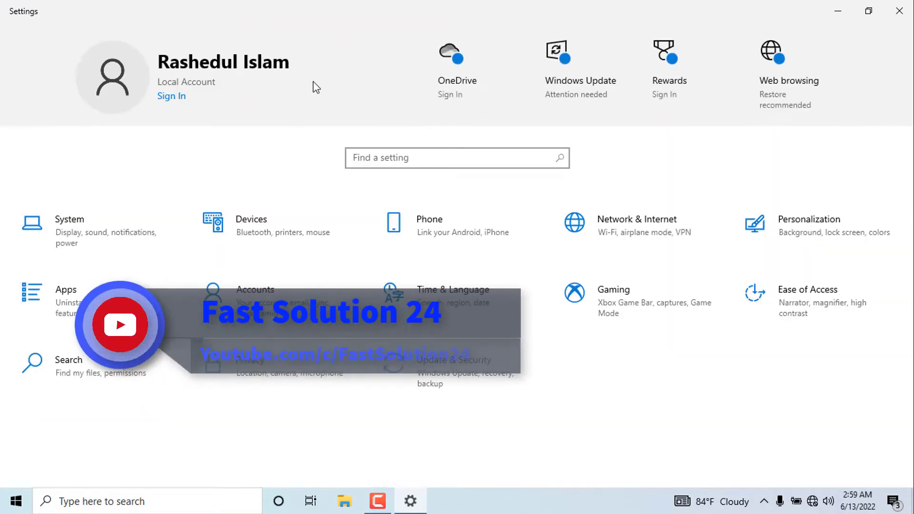
left_click(235, 219)
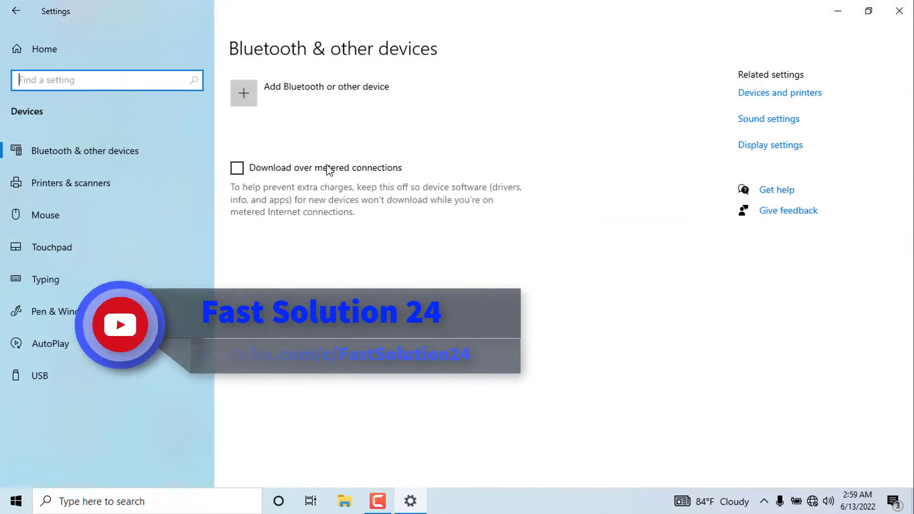
left_click(81, 156)
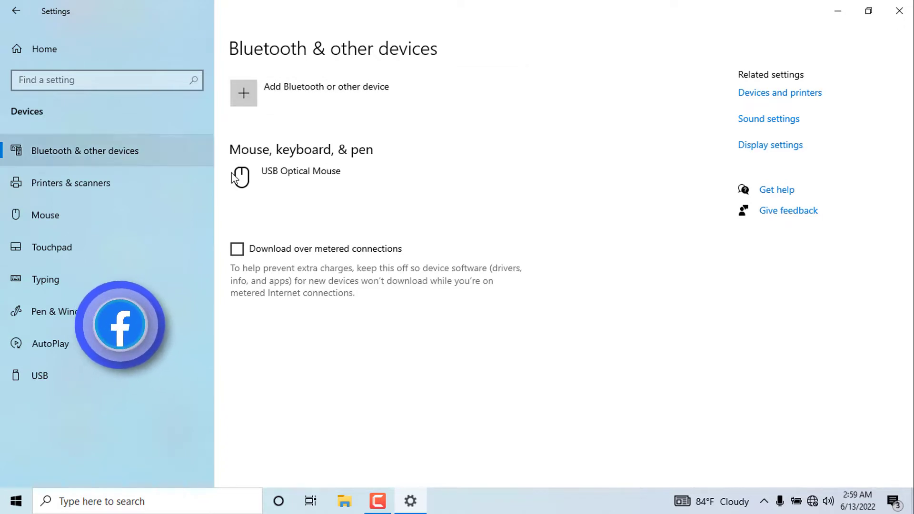
- Try to add a Bluetooth device, then cancel the attempt and close Settings
left_click(336, 99)
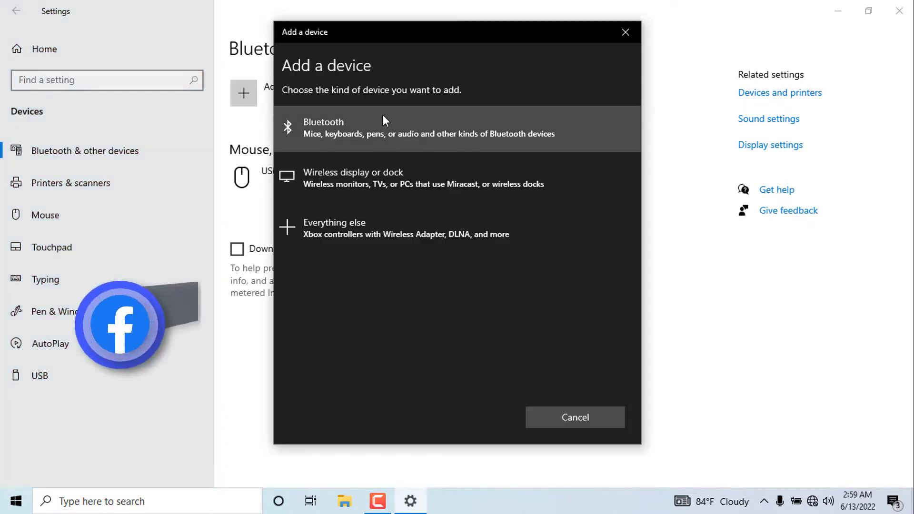
left_click(576, 416)
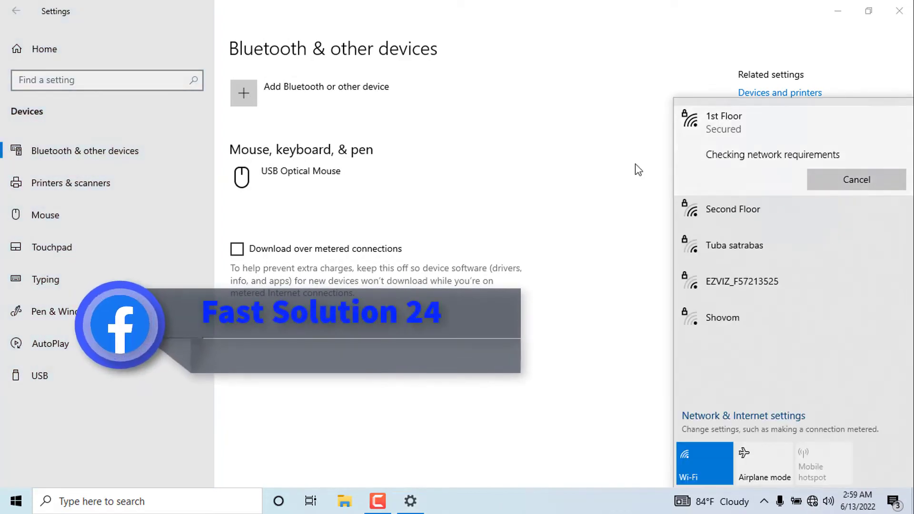
left_click(430, 110)
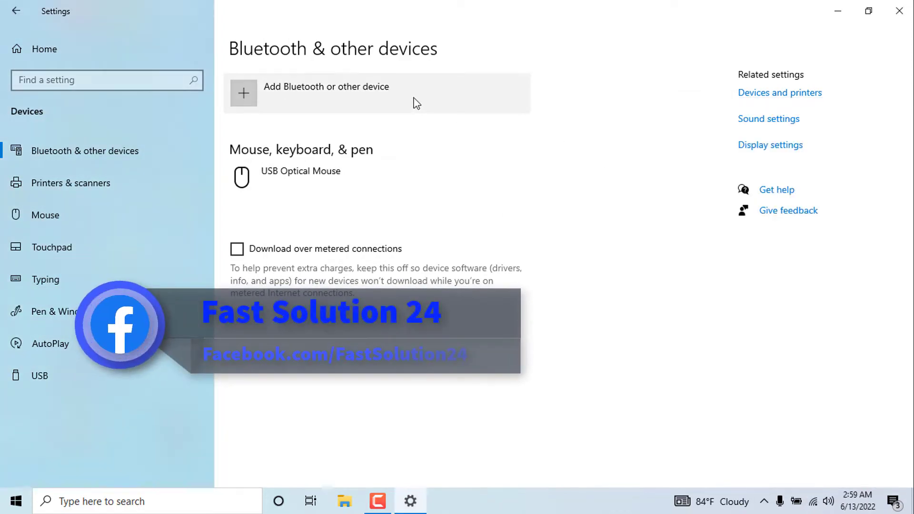
left_click(415, 102)
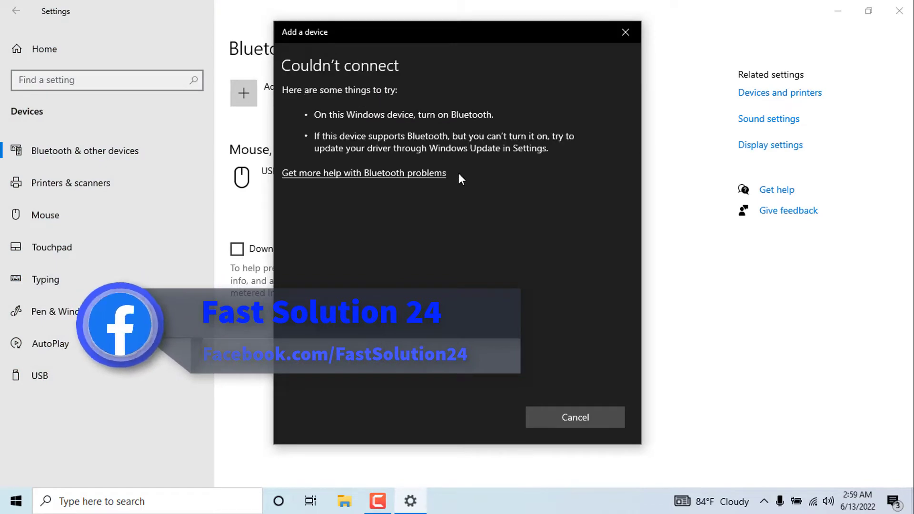
key("Escape")
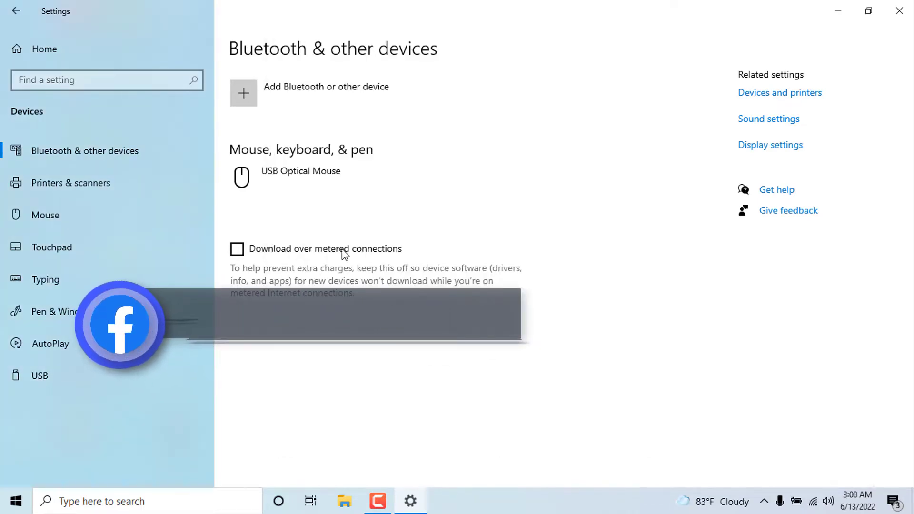
double_click(700, 6)
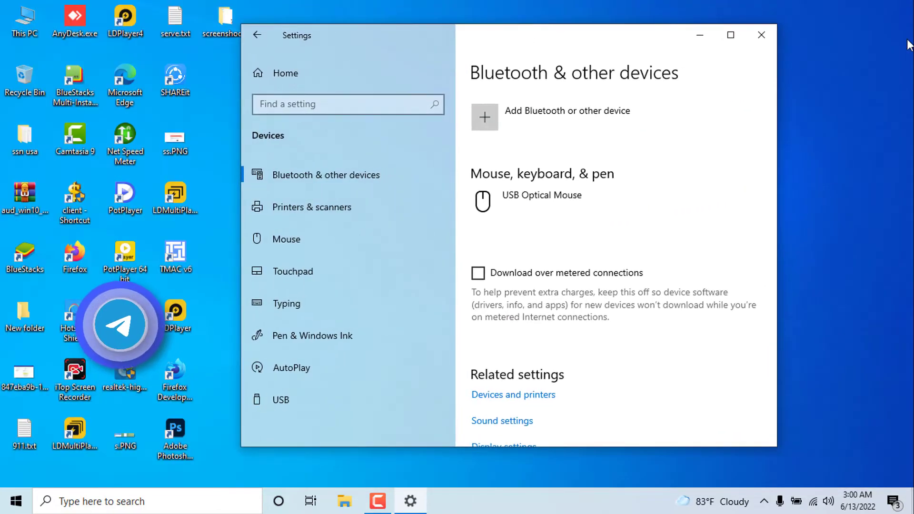
left_click(761, 35)
- Open Computer Management for This PC, maximize it and show Device Manager
right_click(7, 24)
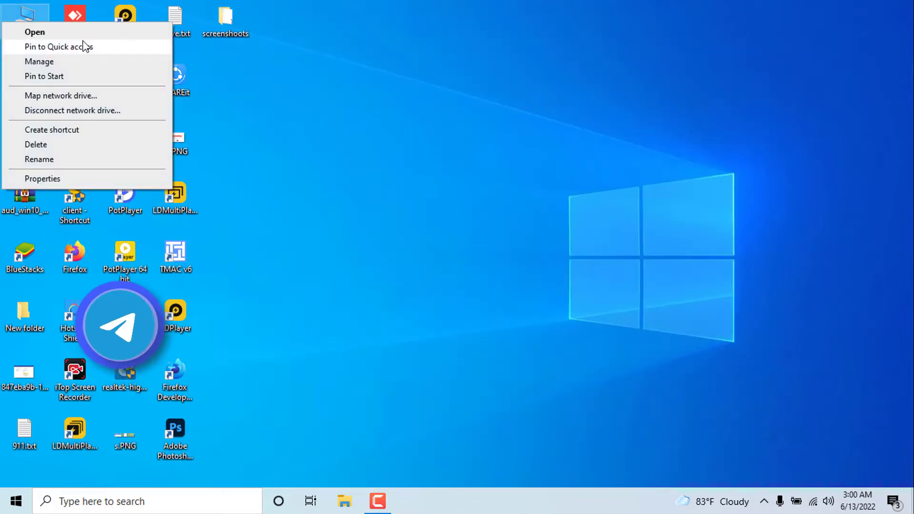
left_click(572, 86)
right_click(24, 16)
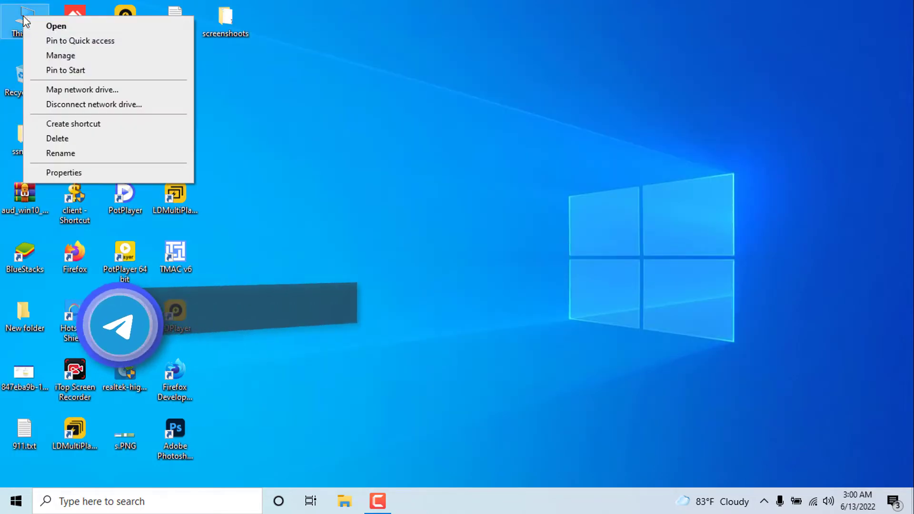
left_click(60, 56)
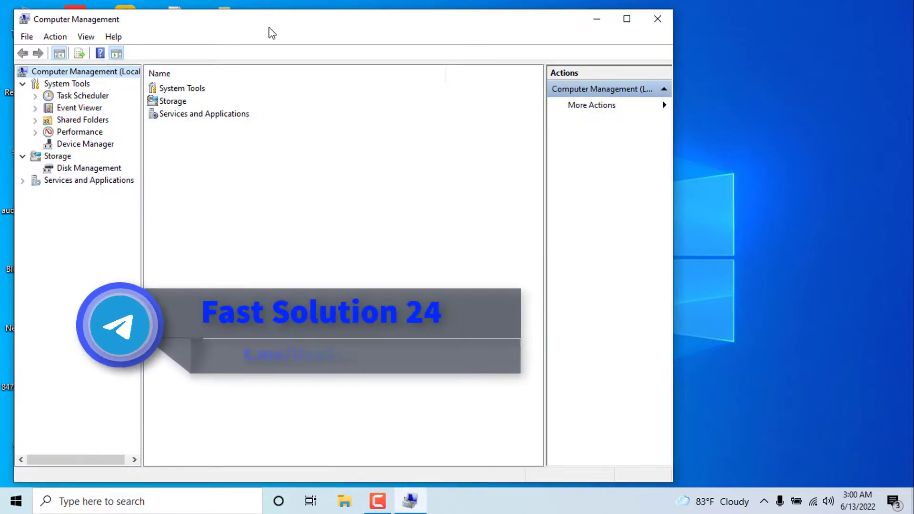
left_click_drag(270, 29, 315, 3)
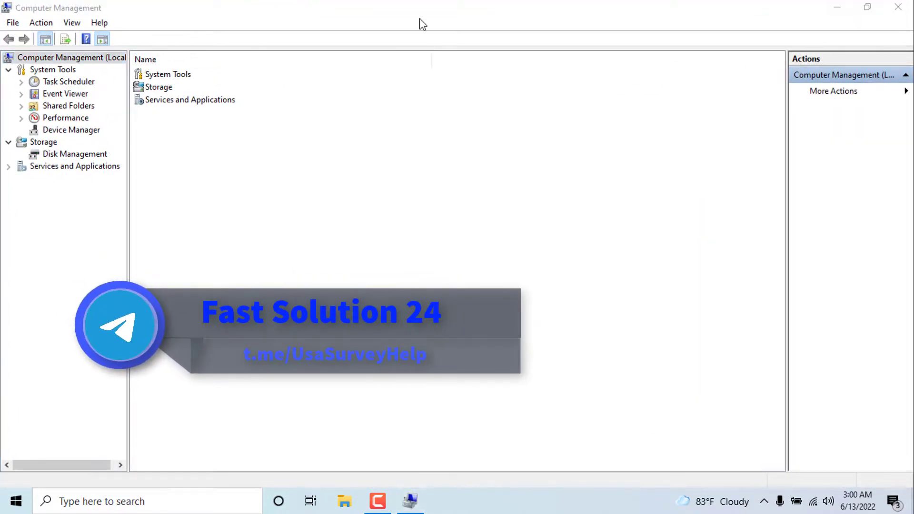
left_click(72, 129)
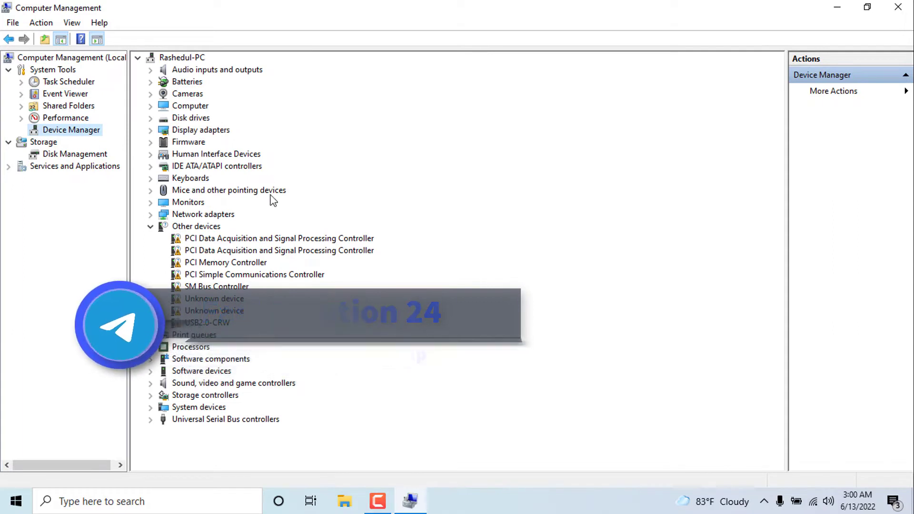
- Expand the Audio inputs and outputs, Batteries, Computer and Display adapters categories to examine their devices
double_click(198, 70)
double_click(191, 105)
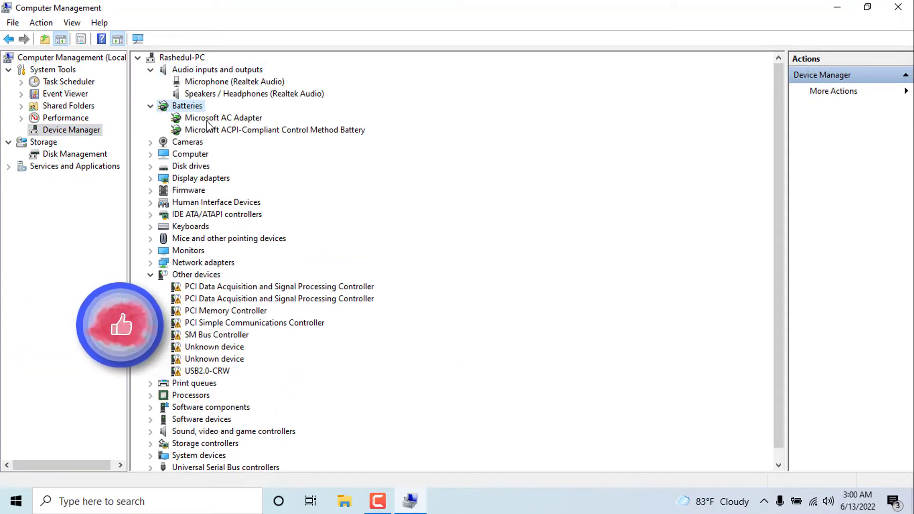
double_click(187, 156)
double_click(200, 191)
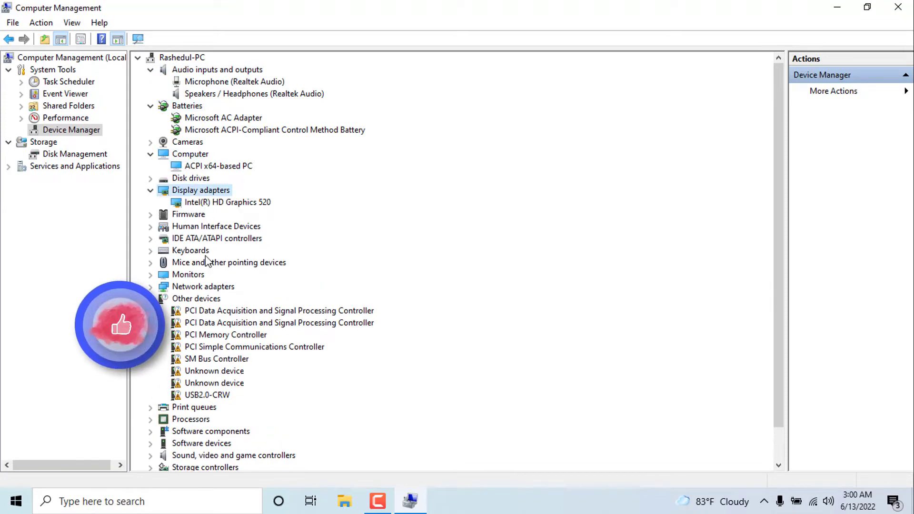
scroll(205, 266, "down", 1)
scroll(244, 119, "up", 1)
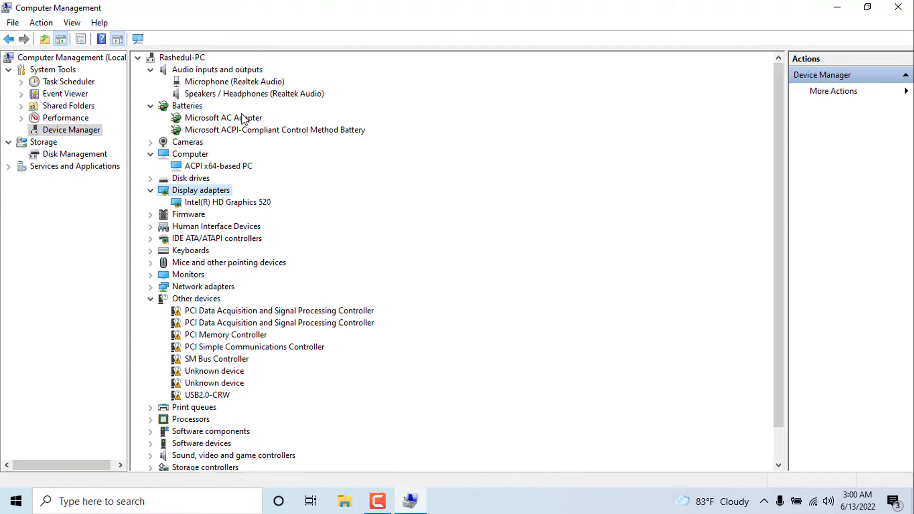
- Scan for hardware changes, cancel the Add Hardware wizard for legacy devices and close Computer Management
left_click(48, 23)
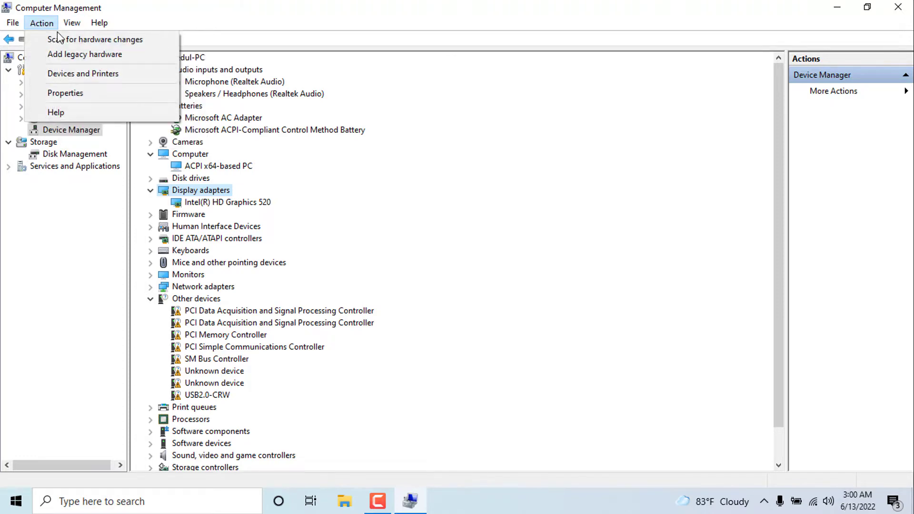
left_click(61, 37)
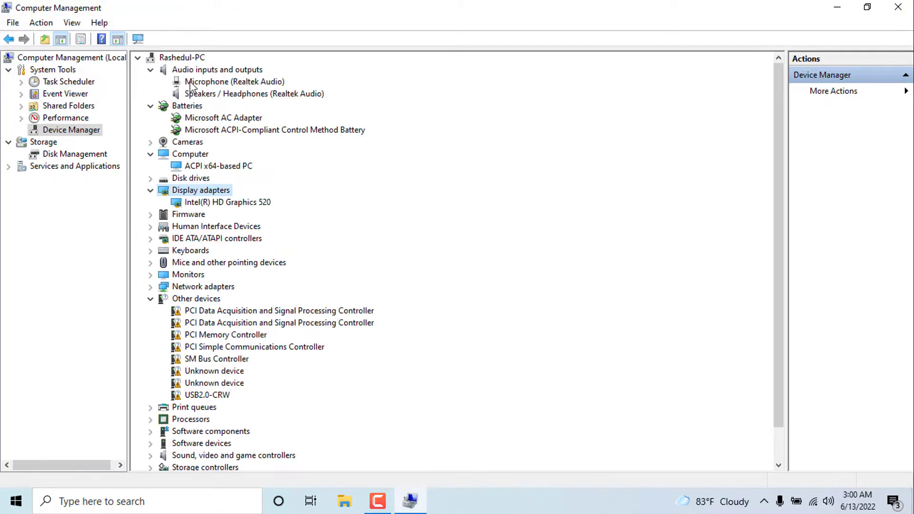
left_click(47, 25)
left_click(80, 53)
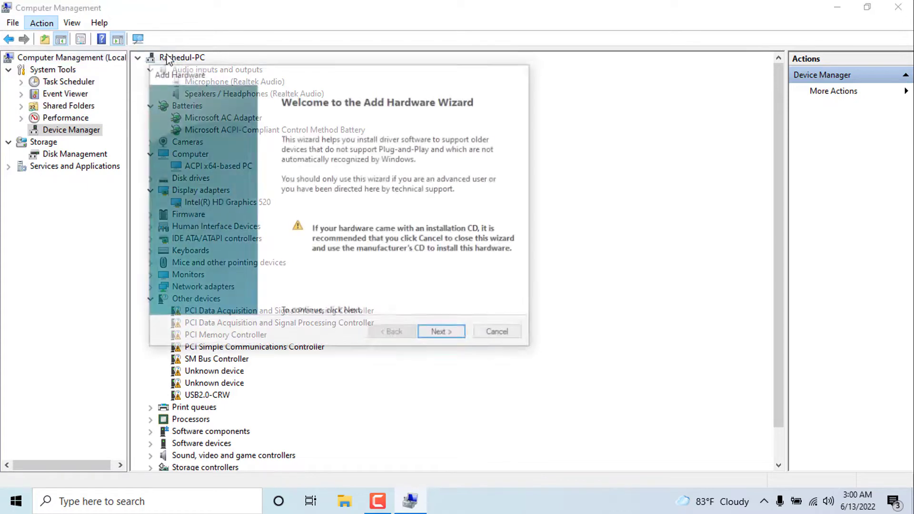
left_click(480, 336)
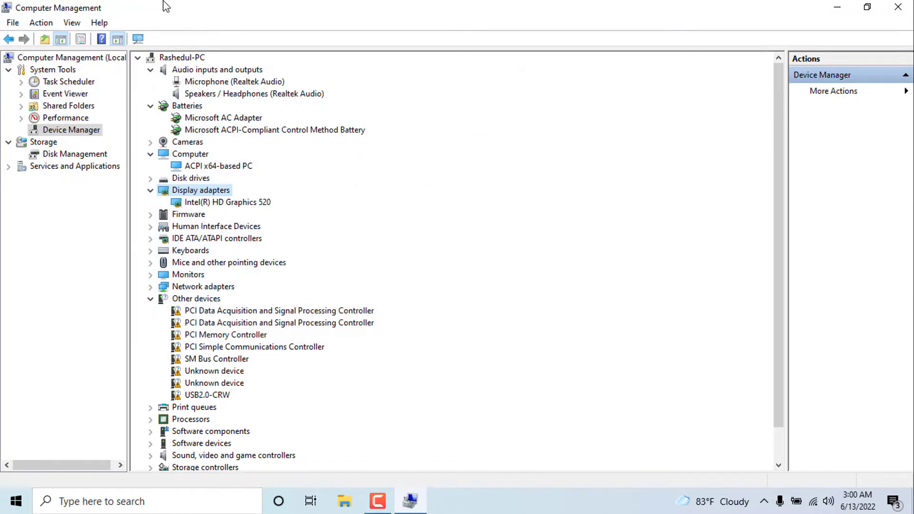
double_click(257, 7)
left_click(725, 95)
right_click(615, 72)
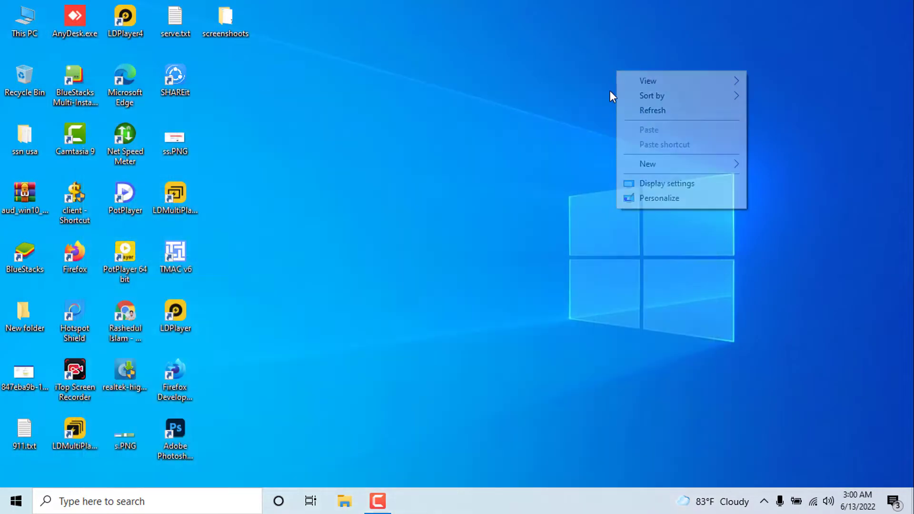
left_click(696, 108)
right_click(699, 107)
left_click(747, 146)
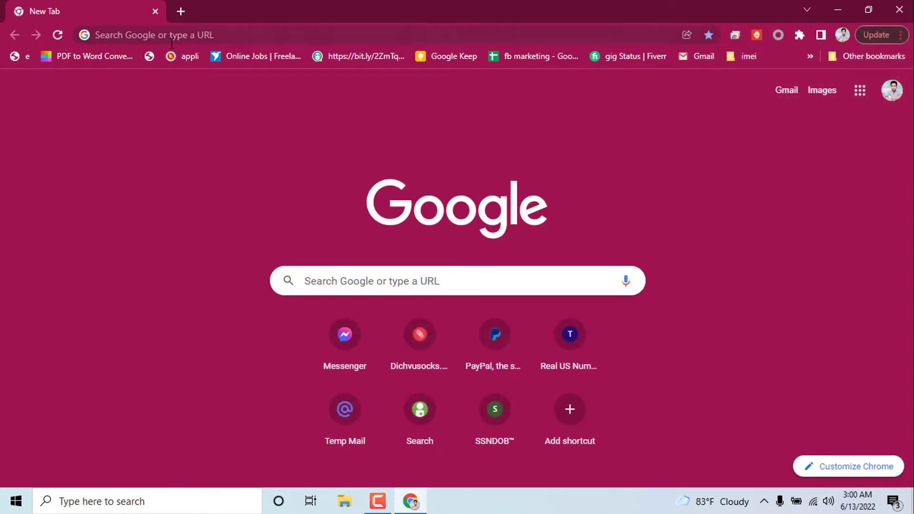
- Search in Chrome for "dell drive update" and open Dell's Drivers & Downloads support page
left_click(191, 37)
type("dell drive update")
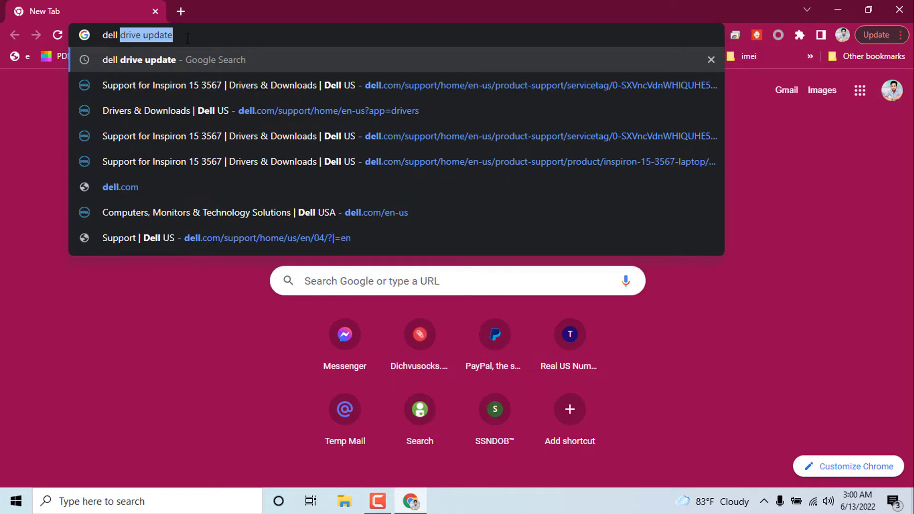
key("Return")
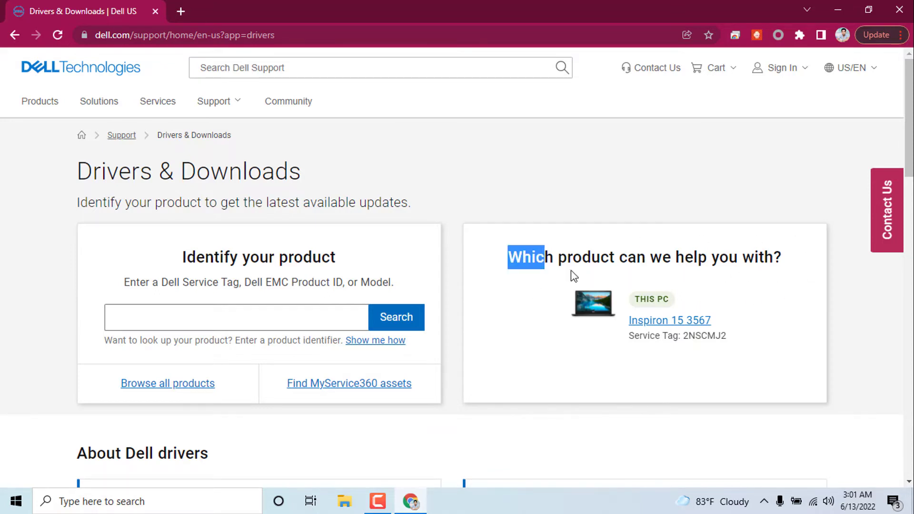
- Open the Drivers & Downloads page for the detected Inspiron 15 3567 marked as this PC
left_click_drag(573, 276, 785, 278)
left_click(719, 258)
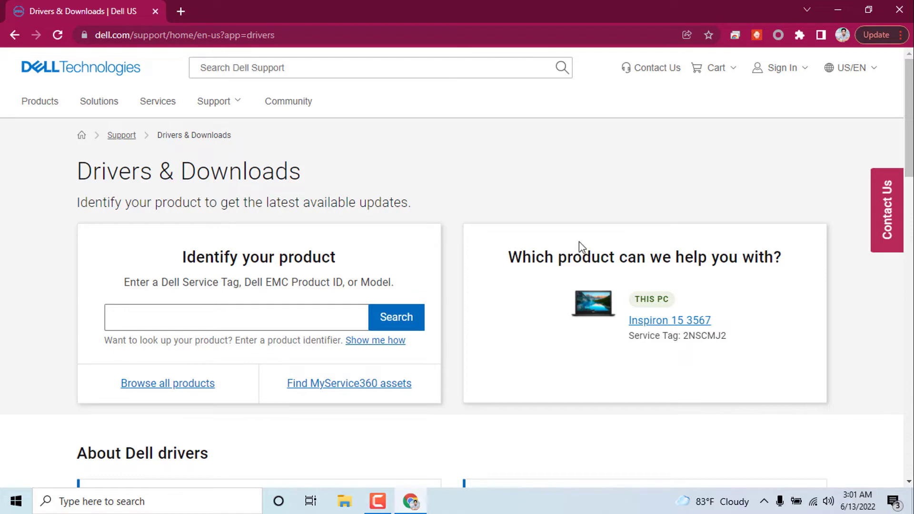
scroll(599, 192, "down", 2)
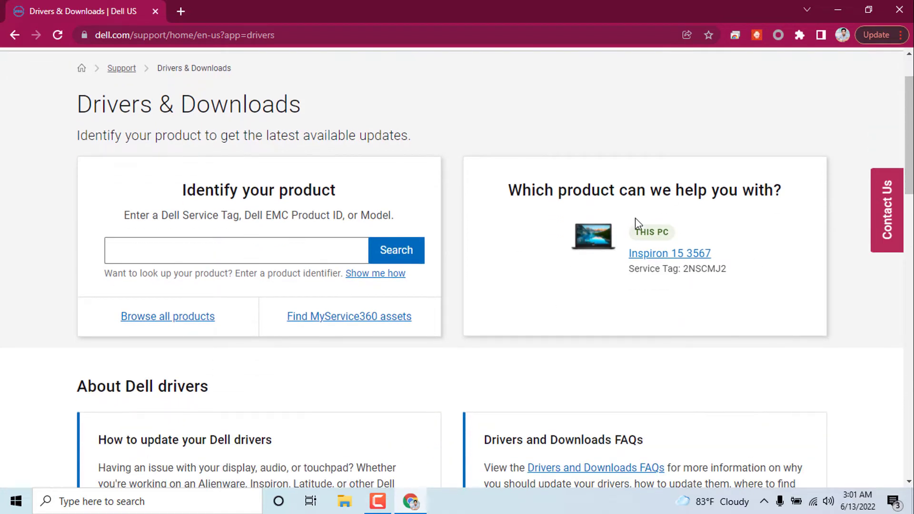
left_click_drag(506, 196, 688, 196)
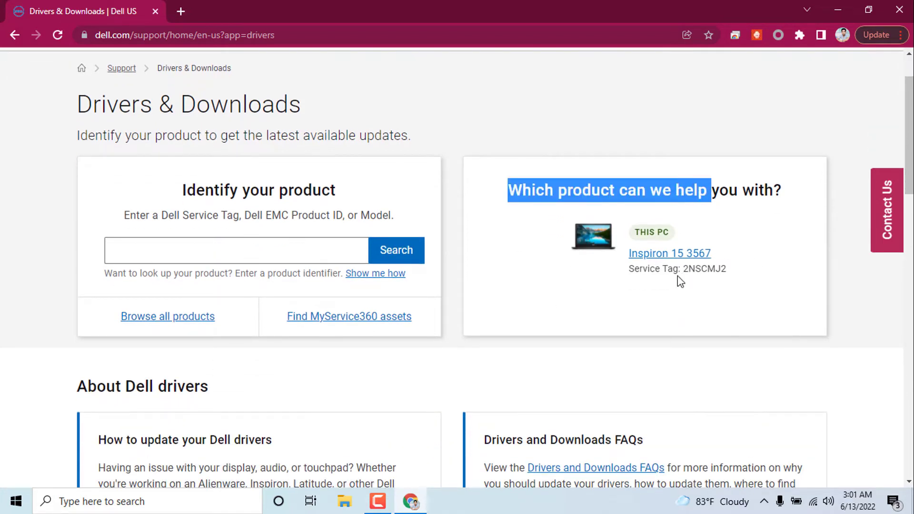
left_click_drag(679, 276, 757, 287)
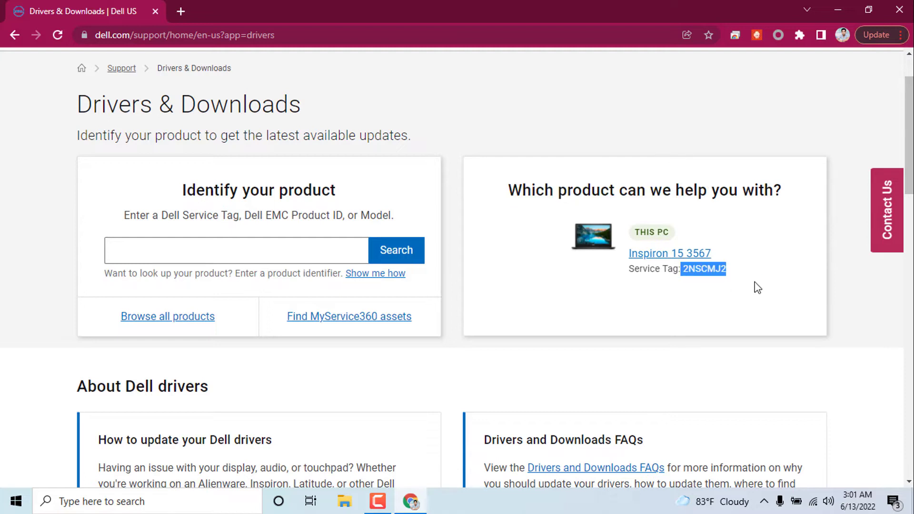
left_click(669, 257)
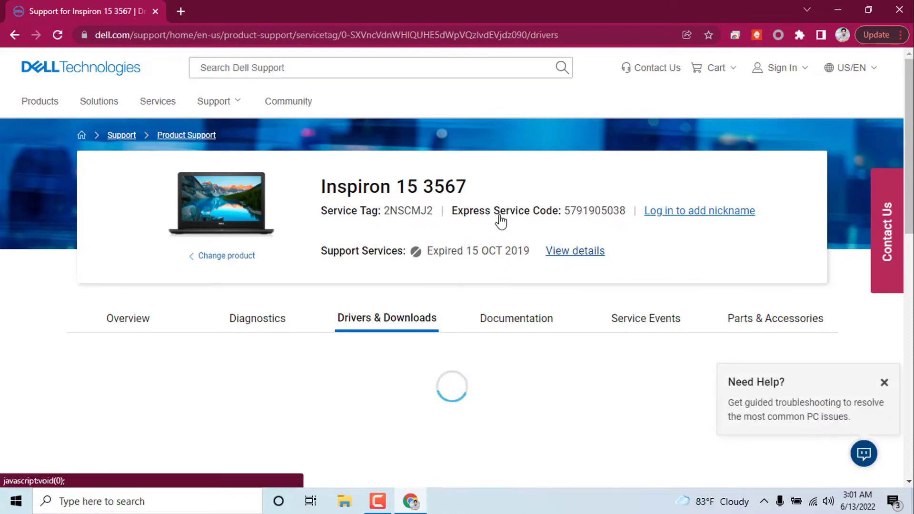
- Expand the manual driver list for the Inspiron 15 3567 and open the details of the Intel 3165 and 7265 Bluetooth Driver
scroll(497, 218, "down", 10)
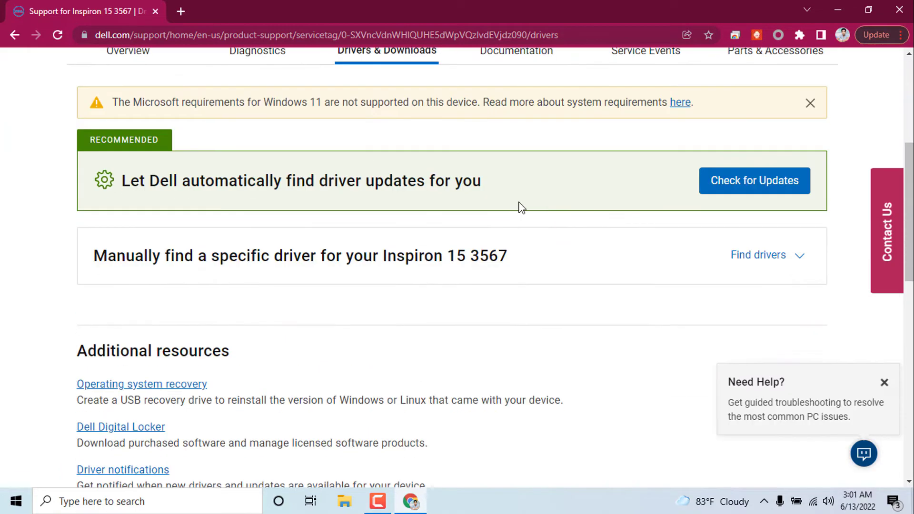
scroll(457, 200, "up", 5)
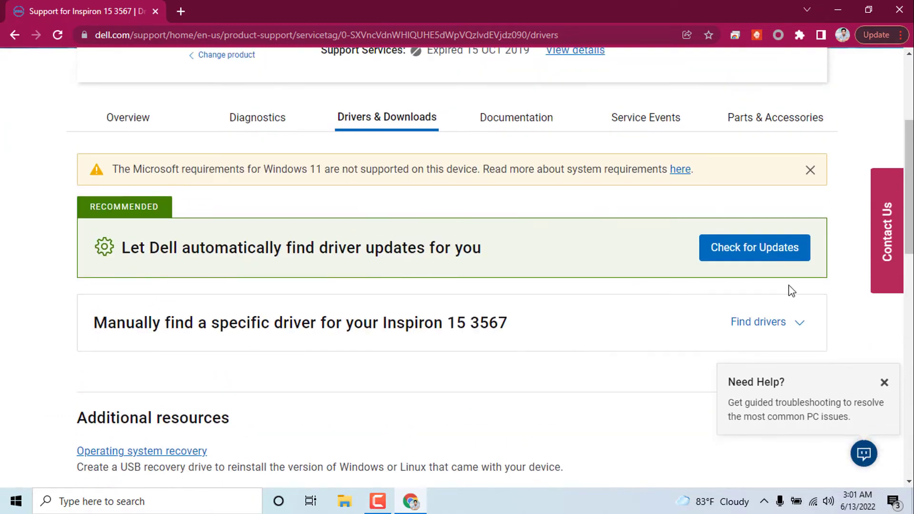
left_click(800, 324)
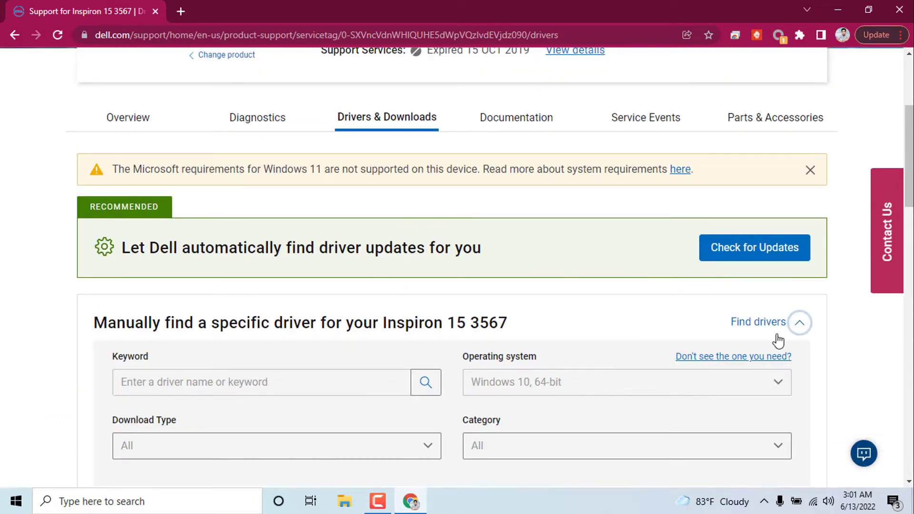
scroll(671, 332, "down", 9)
scroll(586, 237, "up", 2)
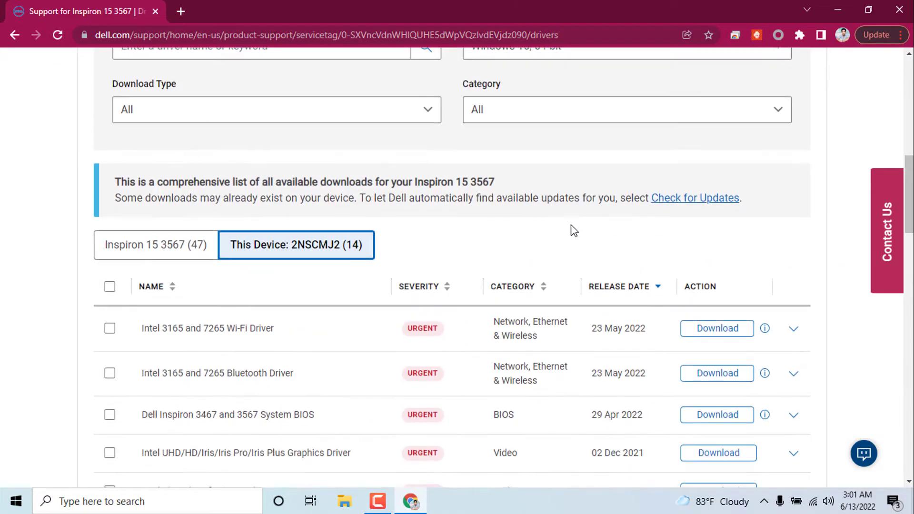
scroll(574, 231, "down", 4)
scroll(210, 206, "up", 3)
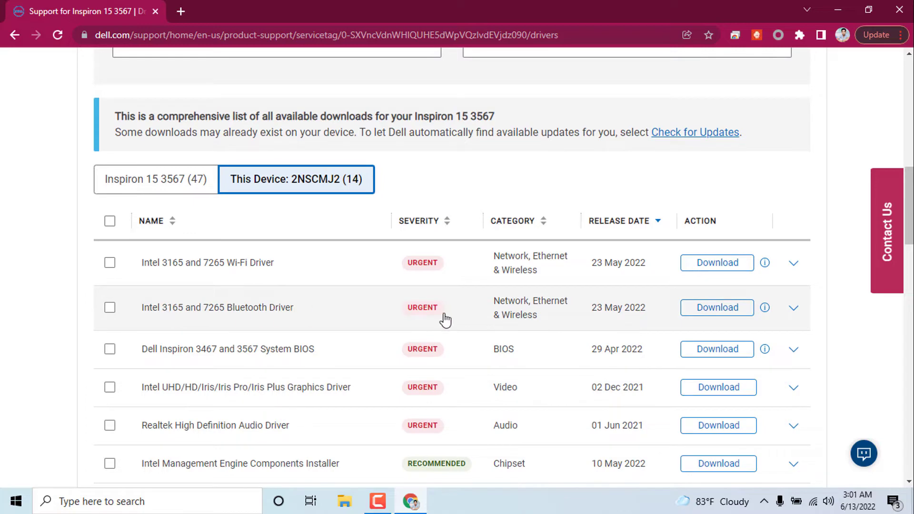
left_click(793, 309)
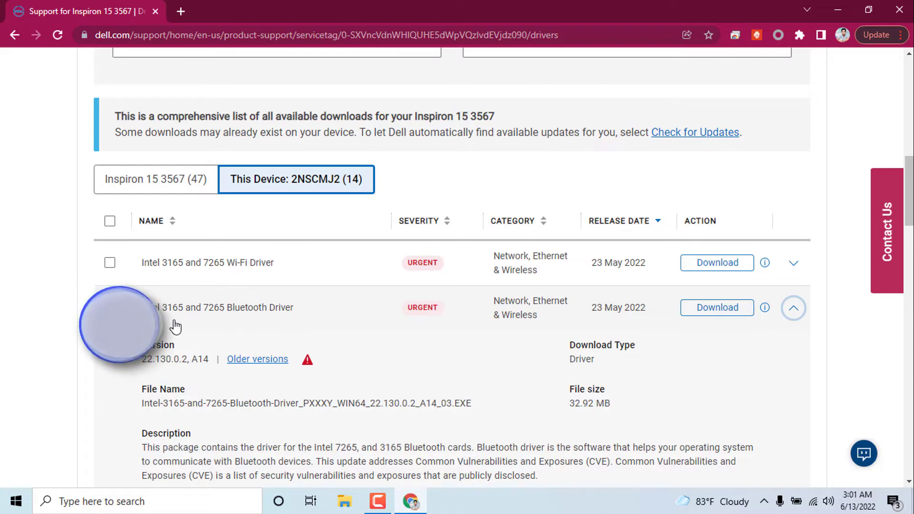
scroll(714, 312, "up", 7)
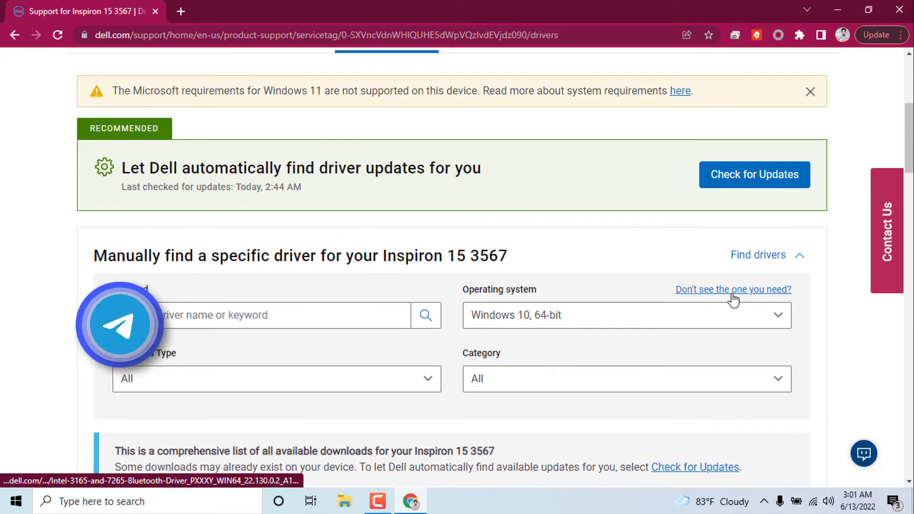
left_click_drag(151, 172, 555, 193)
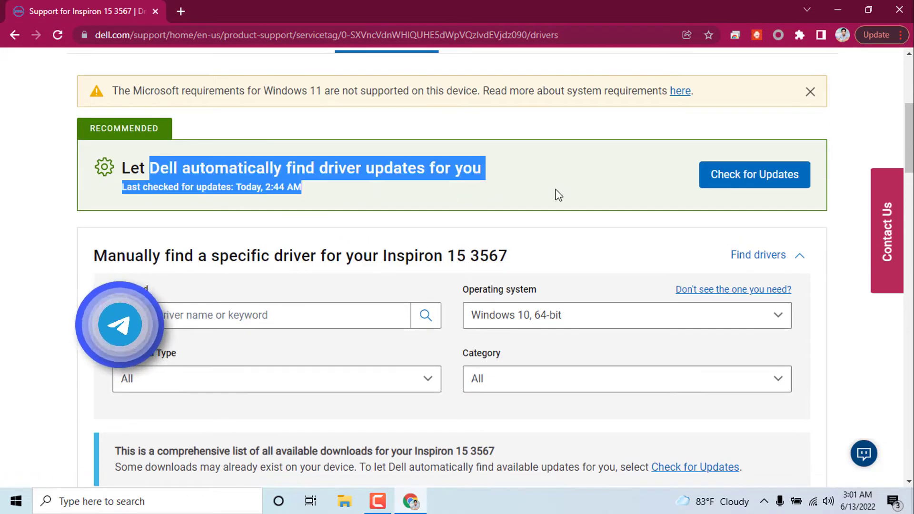
left_click(539, 176)
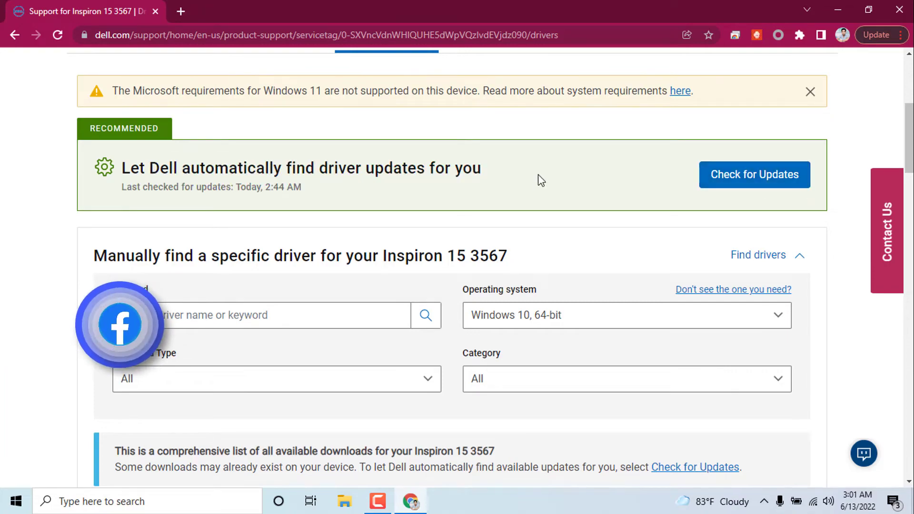
scroll(409, 240, "down", 6)
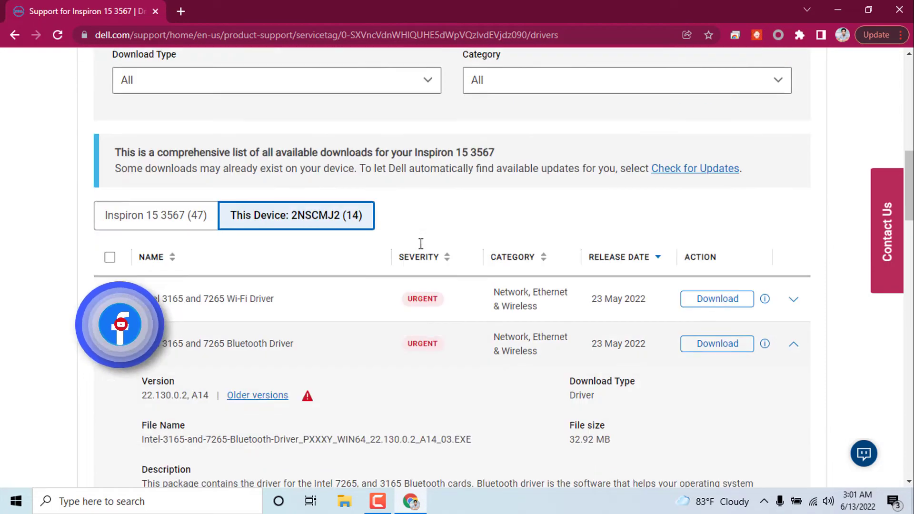
scroll(421, 244, "down", 2)
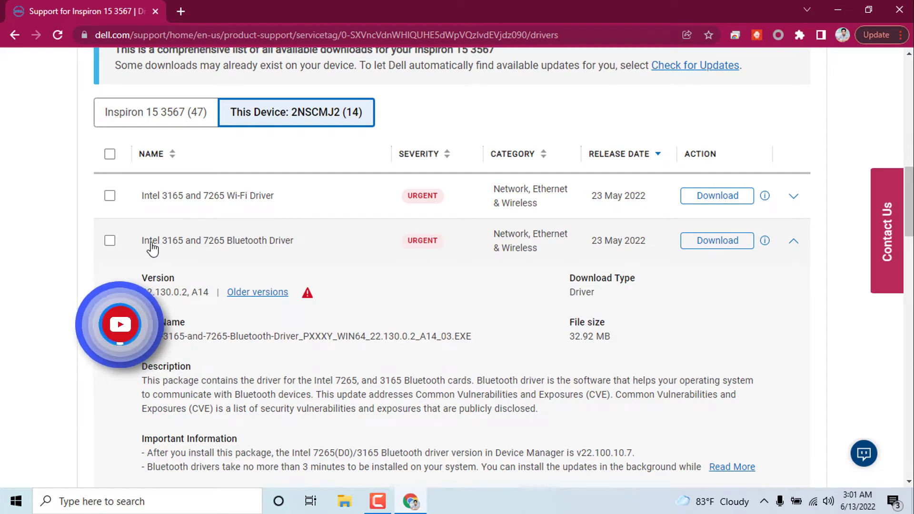
left_click(721, 244)
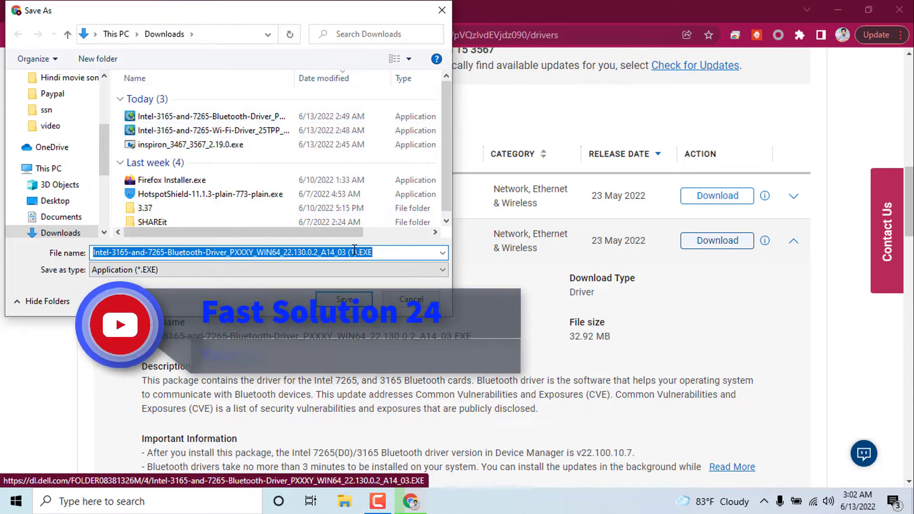
left_click(426, 302)
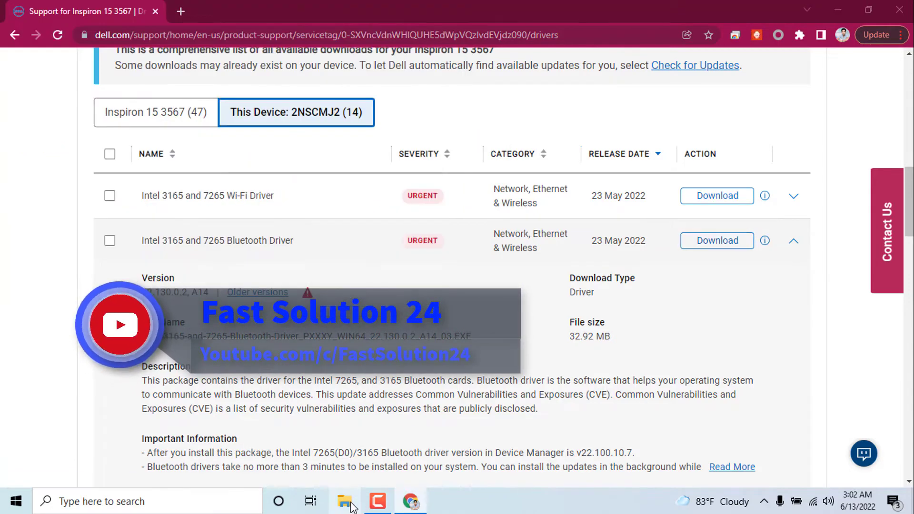
- Run the Intel 3165 and 7265 Bluetooth driver installer from the Downloads folder in File Explorer and minimize the folder window
left_click(344, 502)
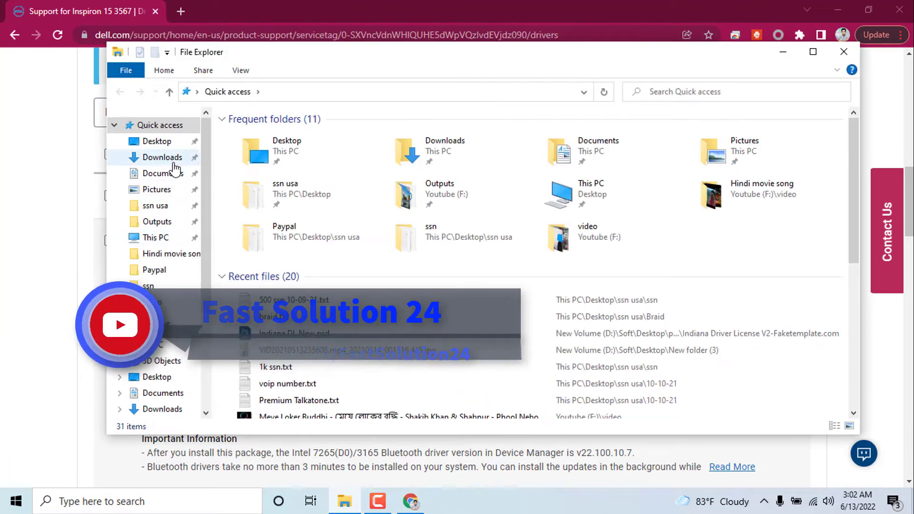
left_click(174, 163)
left_click(536, 154)
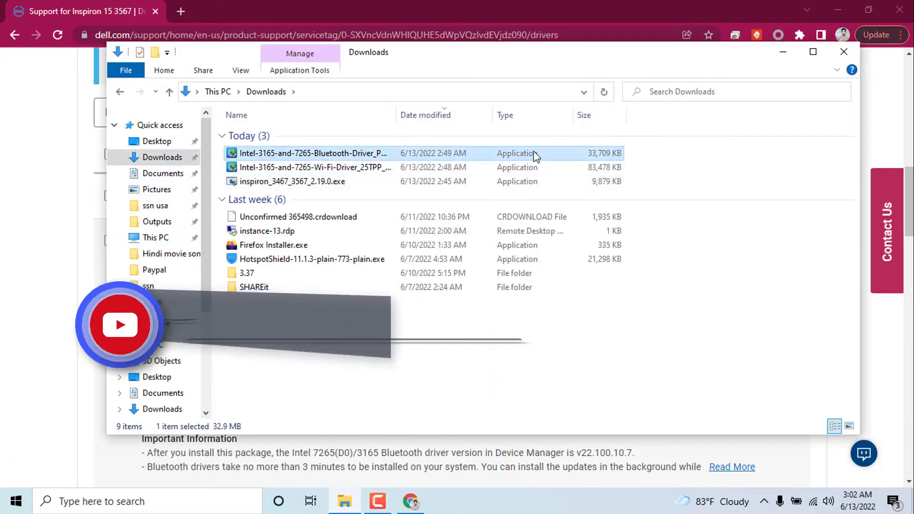
left_click(345, 155)
left_click(544, 154)
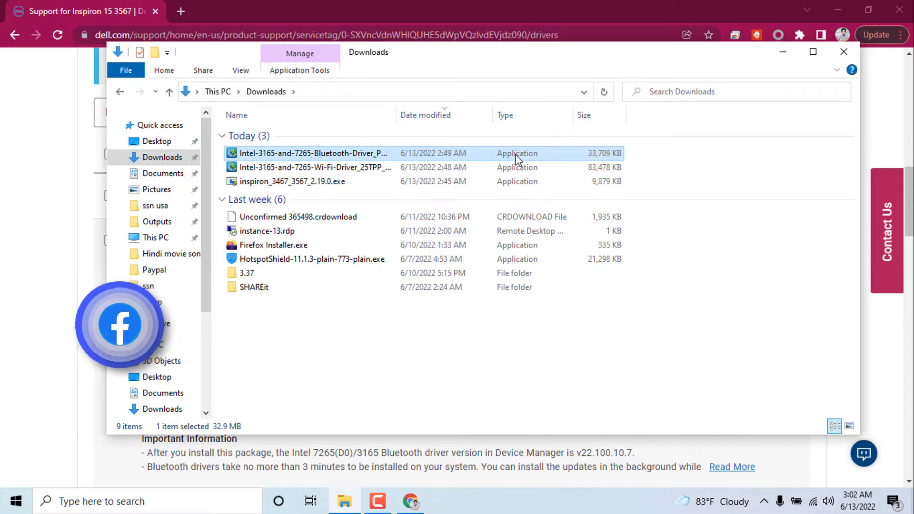
double_click(479, 155)
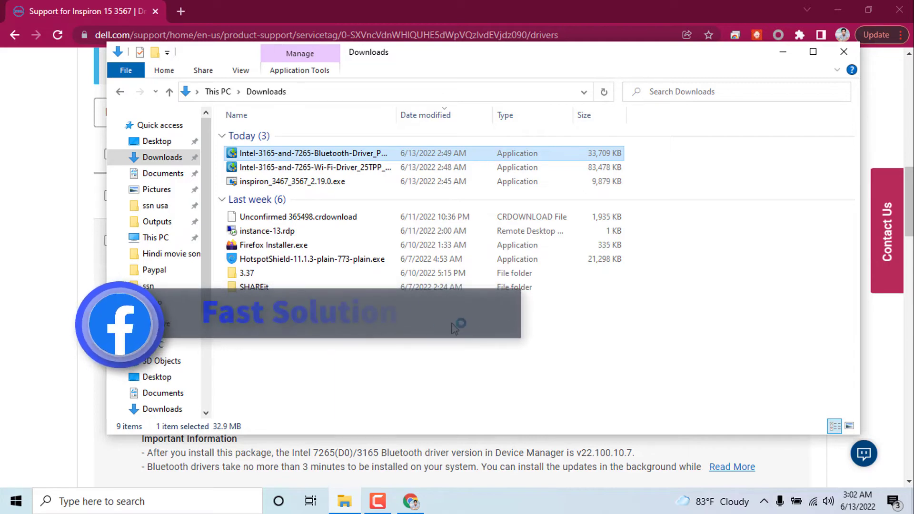
left_click(608, 163)
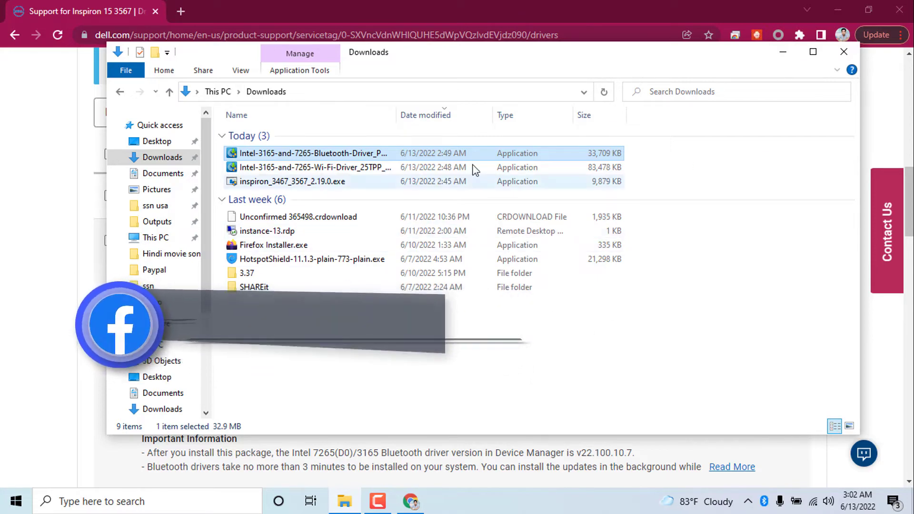
left_click(794, 50)
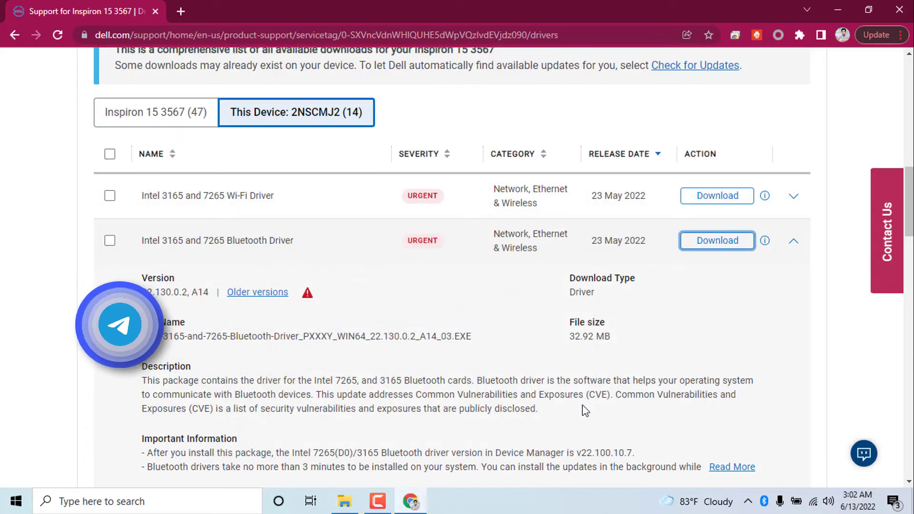
scroll(391, 342, "down", 5)
scroll(388, 343, "up", 9)
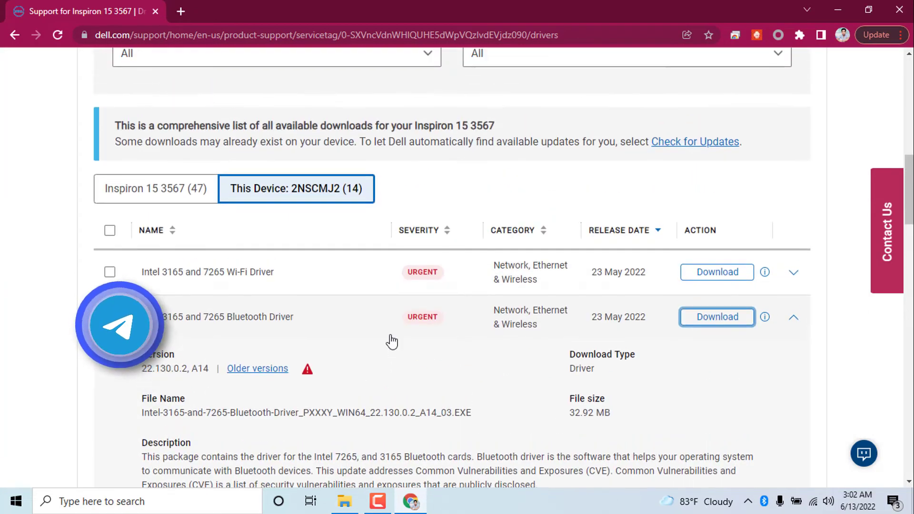
scroll(394, 340, "up", 3)
scroll(402, 329, "down", 8)
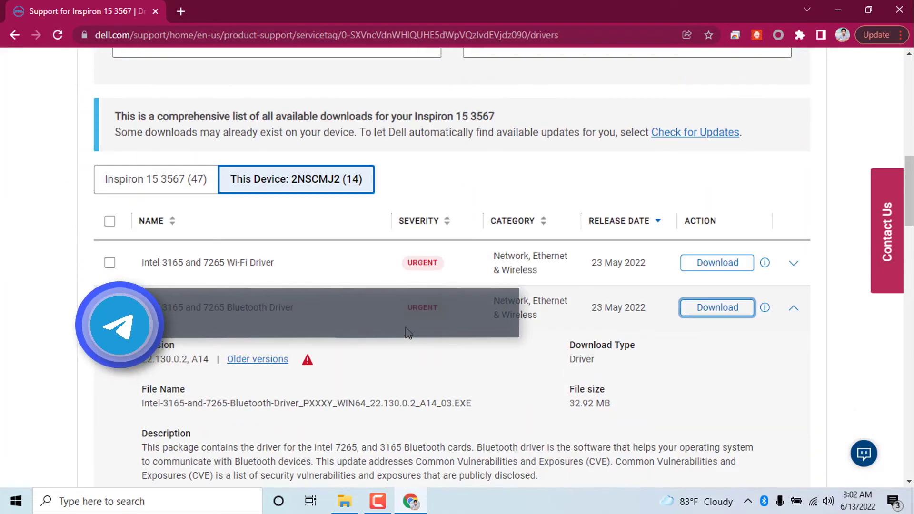
scroll(414, 336, "down", 4)
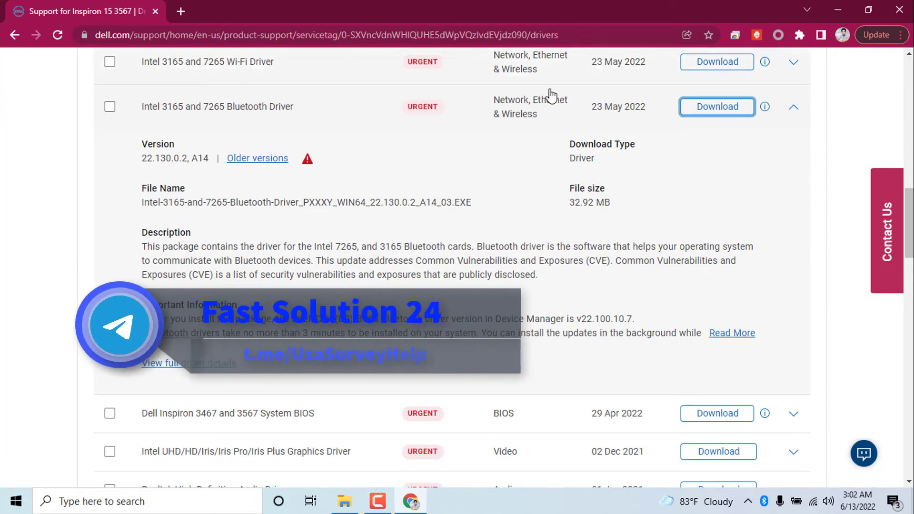
scroll(452, 238, "up", 2)
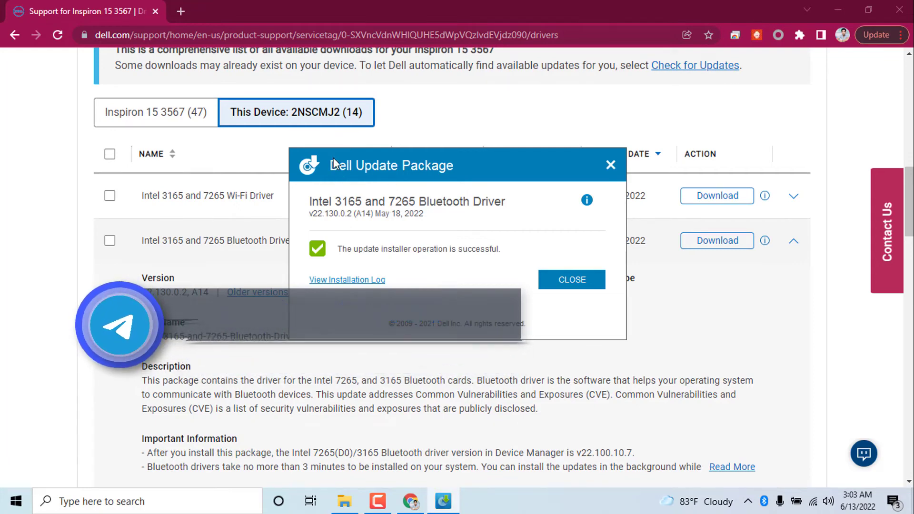
- Review the Bluetooth driver's installation result and close the Dell Update Package window
left_click_drag(333, 165, 392, 183)
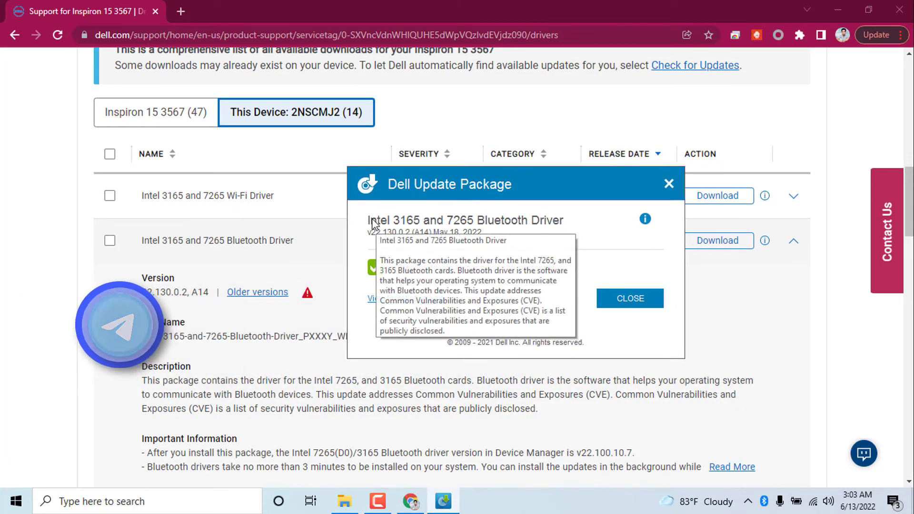
left_click_drag(369, 221, 419, 221)
left_click_drag(413, 269, 507, 269)
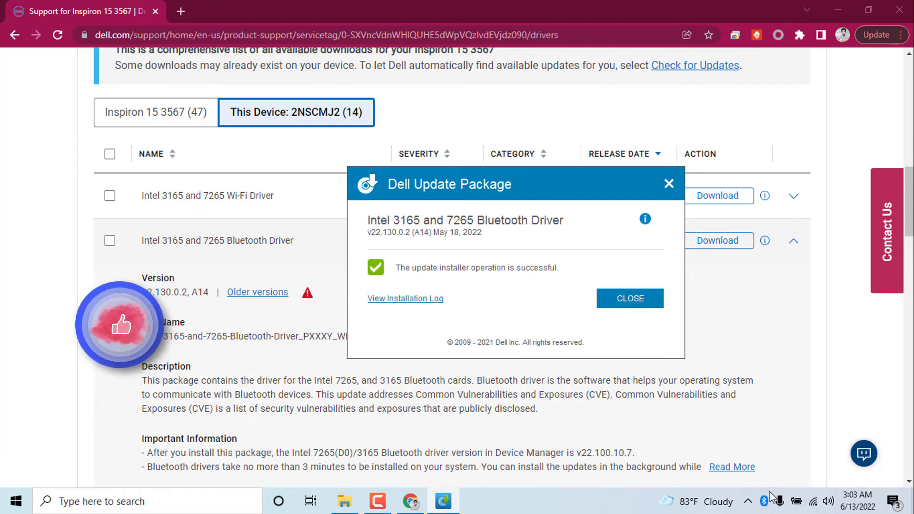
left_click(630, 298)
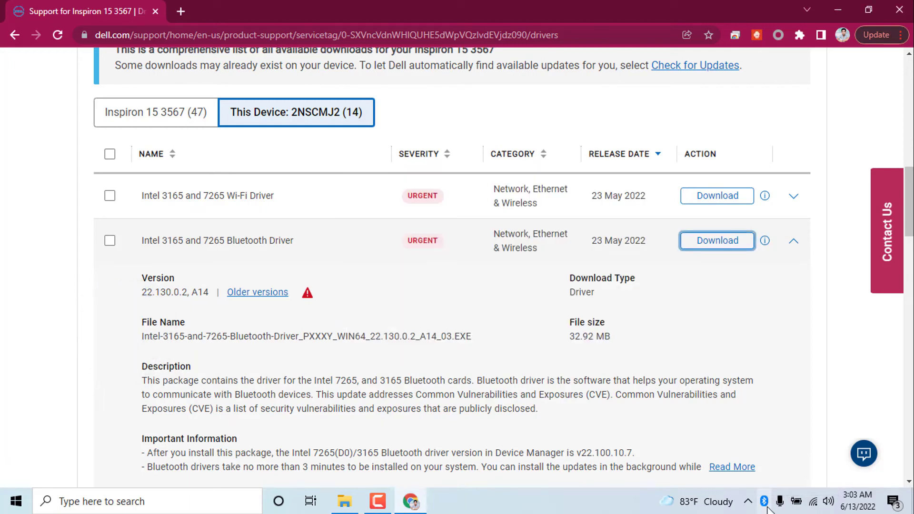
- Open the Bluetooth & other devices settings through Add a Bluetooth Device, maximize the window to view them and close it
right_click(765, 501)
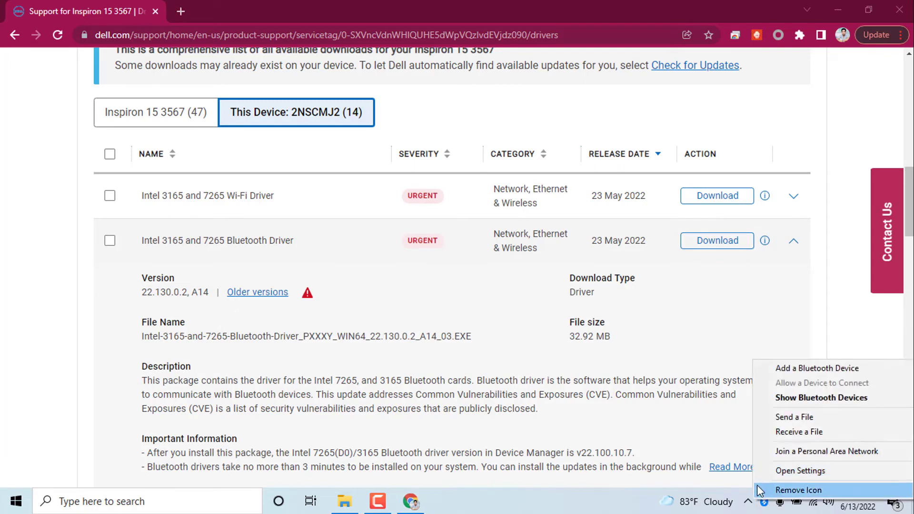
left_click(765, 492)
right_click(763, 504)
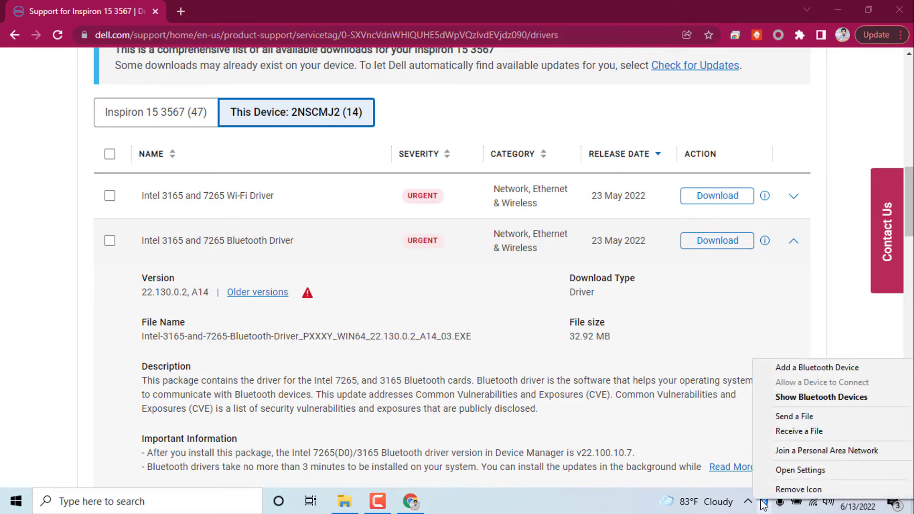
left_click(786, 375)
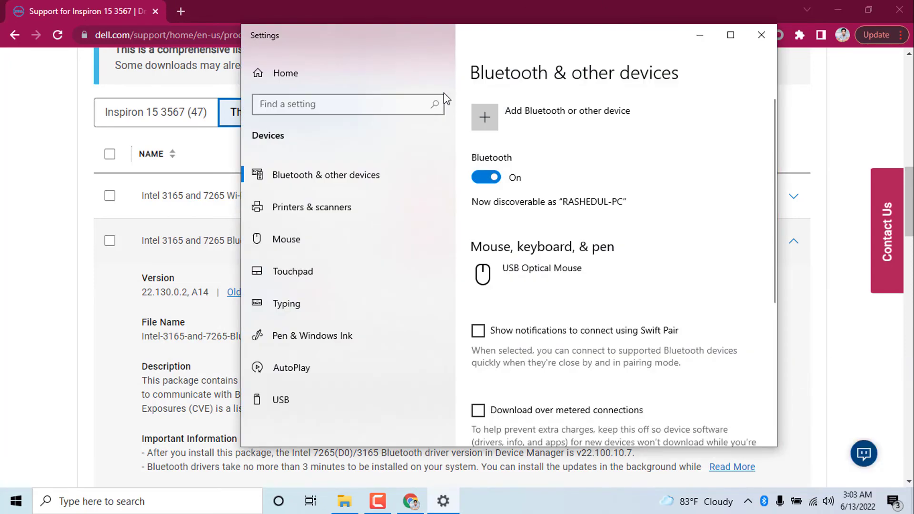
double_click(533, 44)
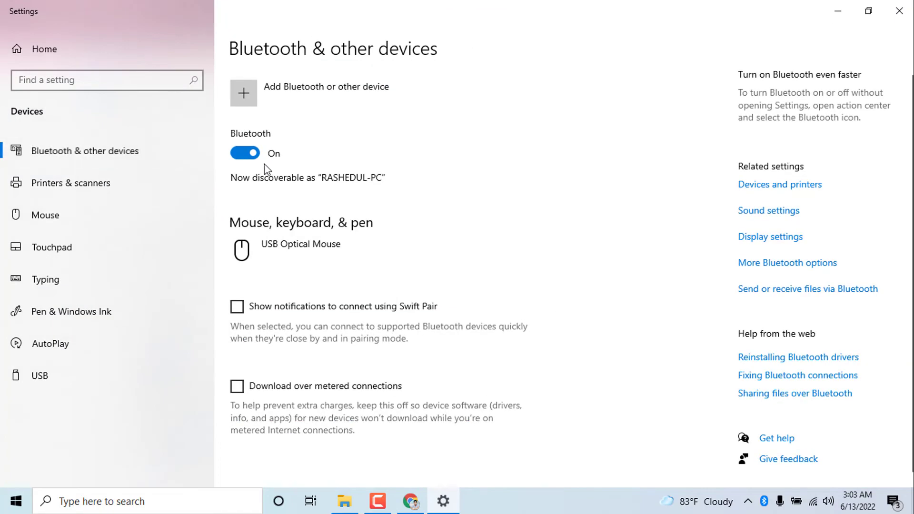
left_click(899, 10)
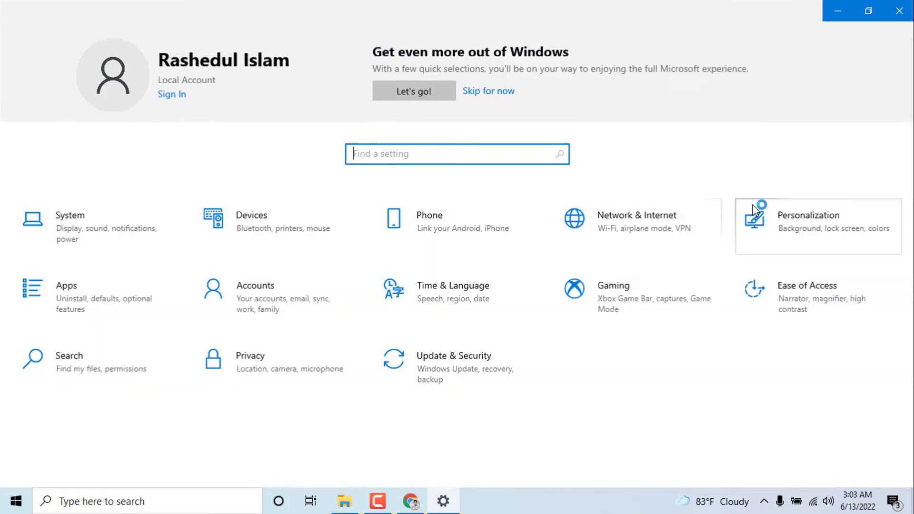
- Check the Bluetooth switch in the Devices settings and show the options of the hidden Bluetooth icon in the system tray
left_click(321, 215)
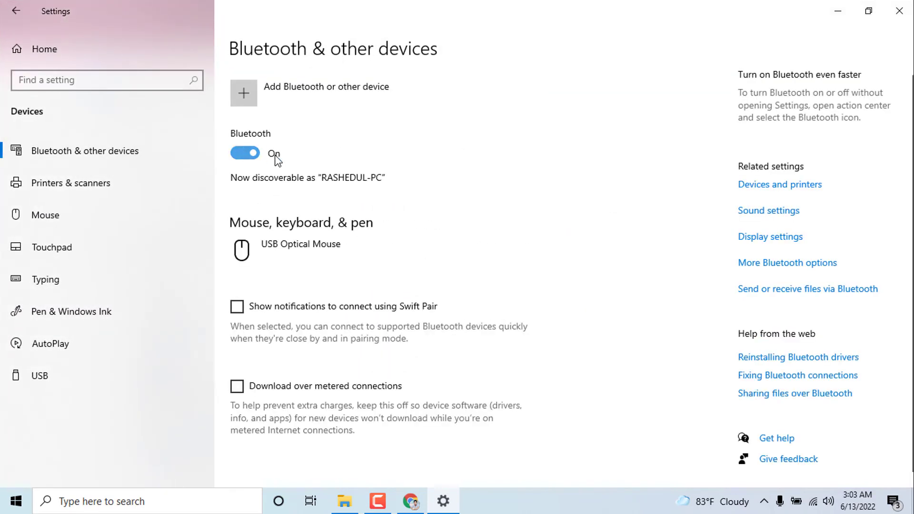
left_click(250, 154)
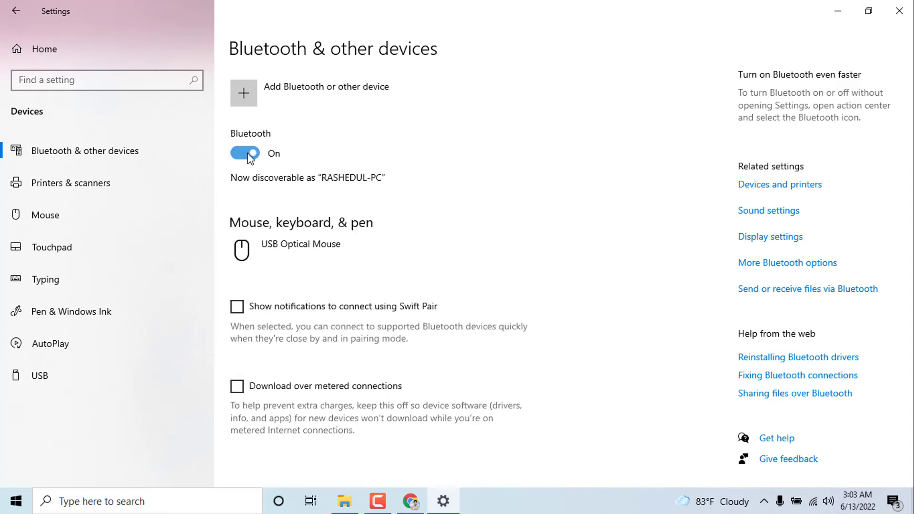
left_click(765, 502)
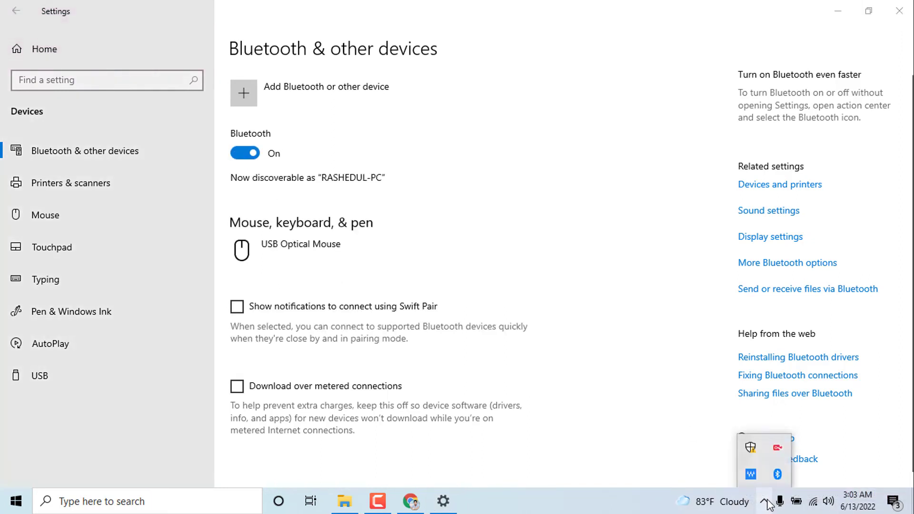
right_click(773, 475)
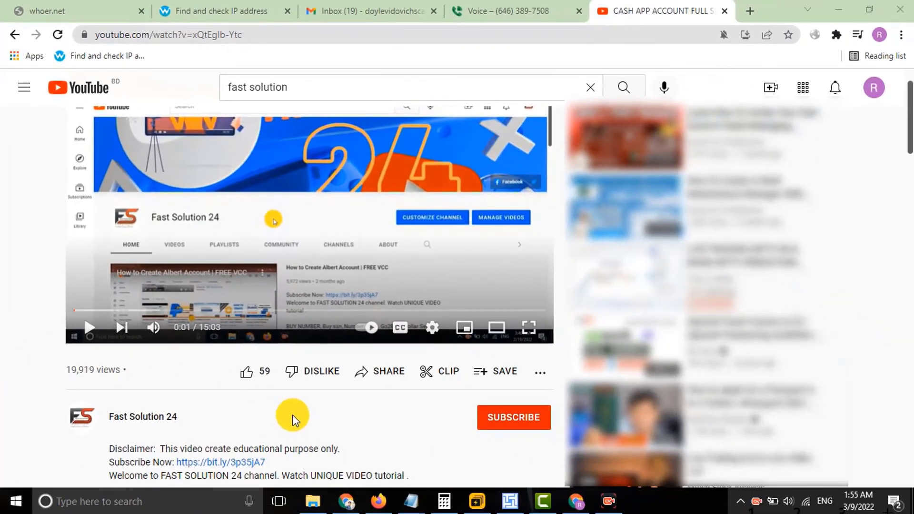
left_click(503, 423)
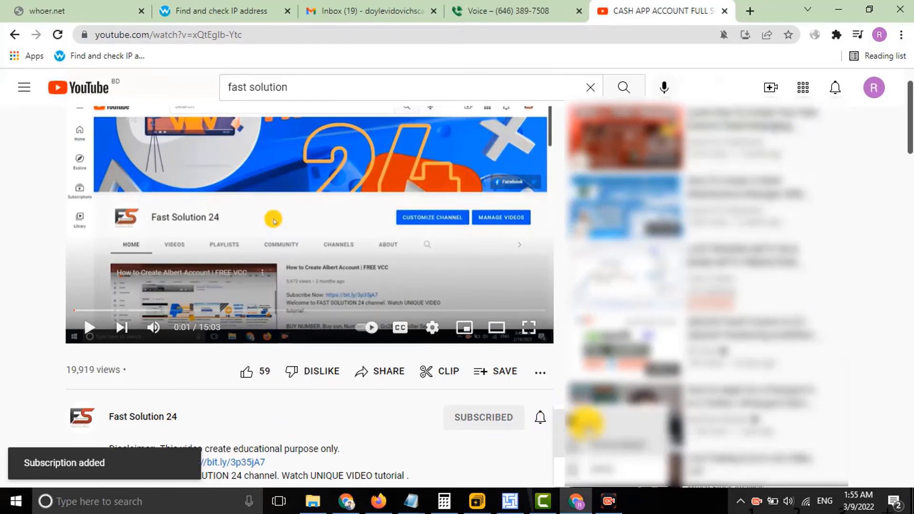
left_click(246, 375)
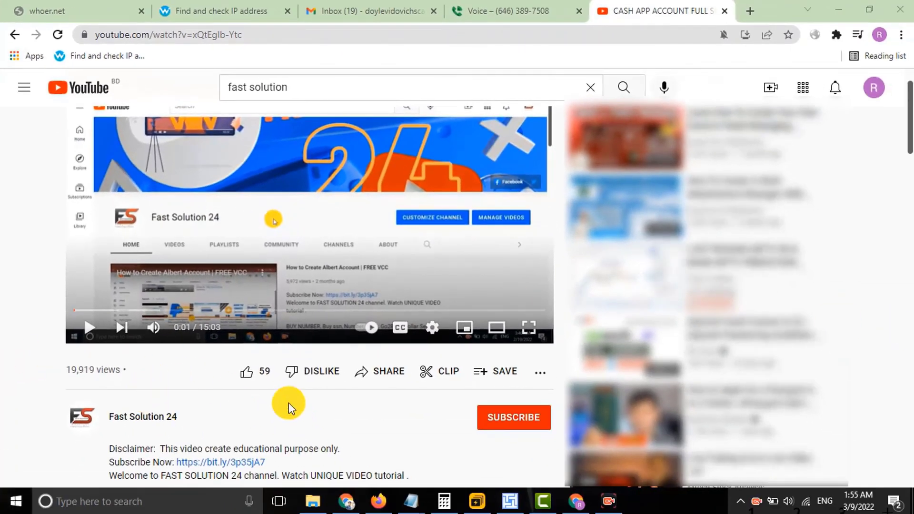
left_click(502, 422)
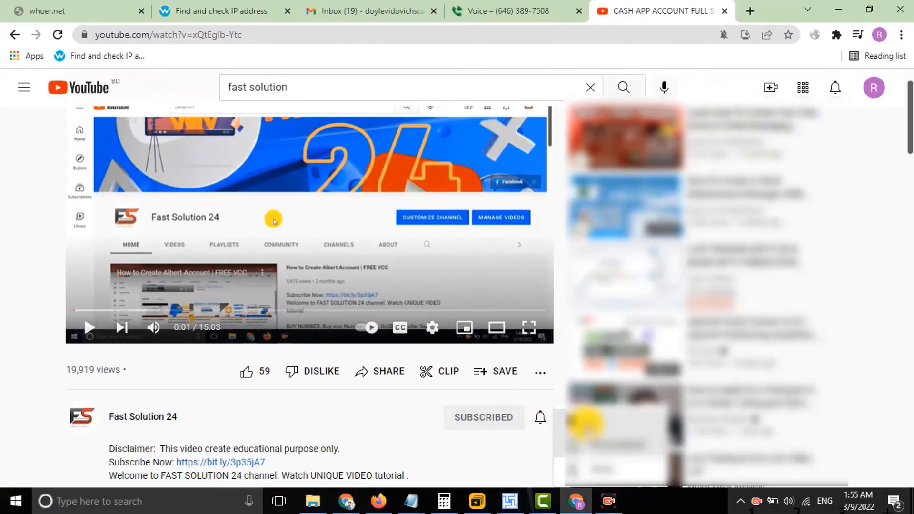